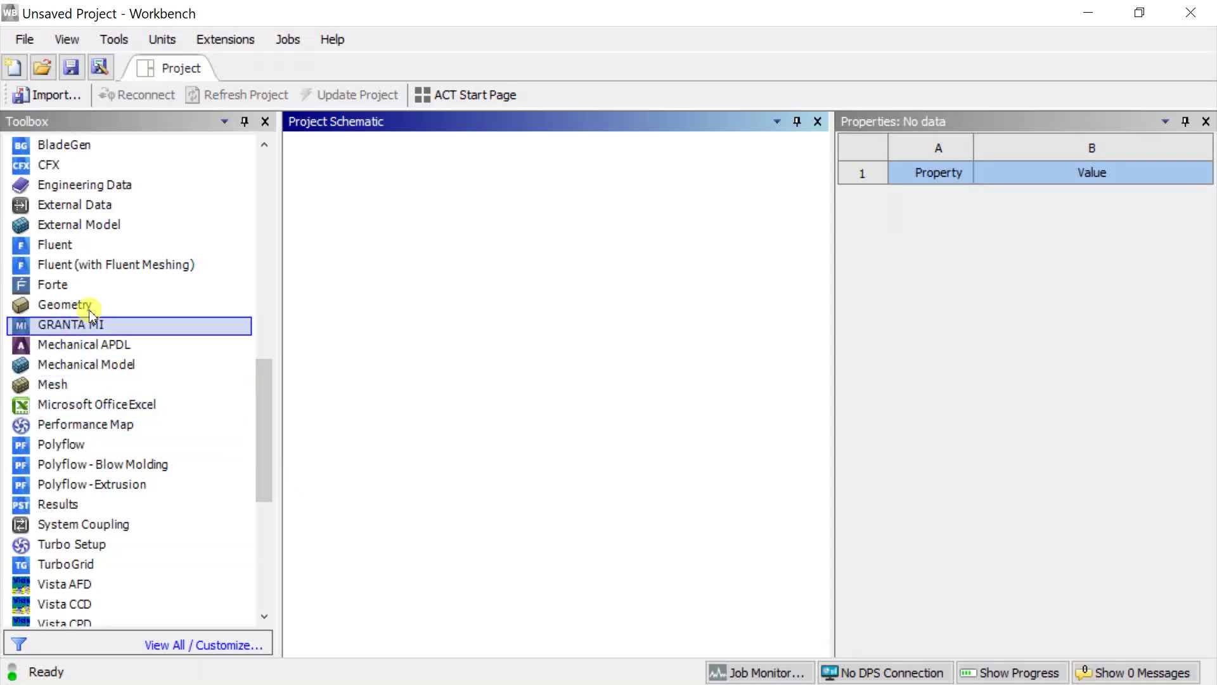
# Step: Add a Geometry system to the Workbench project and create a new SpaceClaim geometry from cell A2
pyautogui.moveTo(86, 304); pyautogui.dragTo(415, 263)
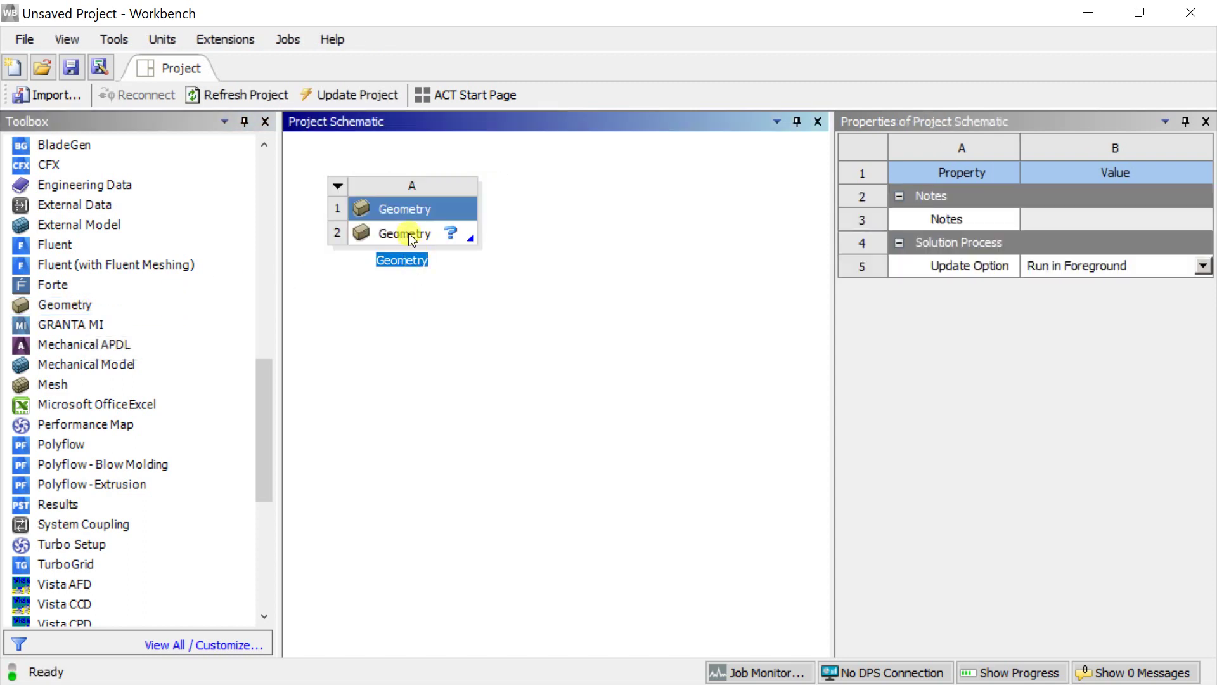
pyautogui.click(411, 235)
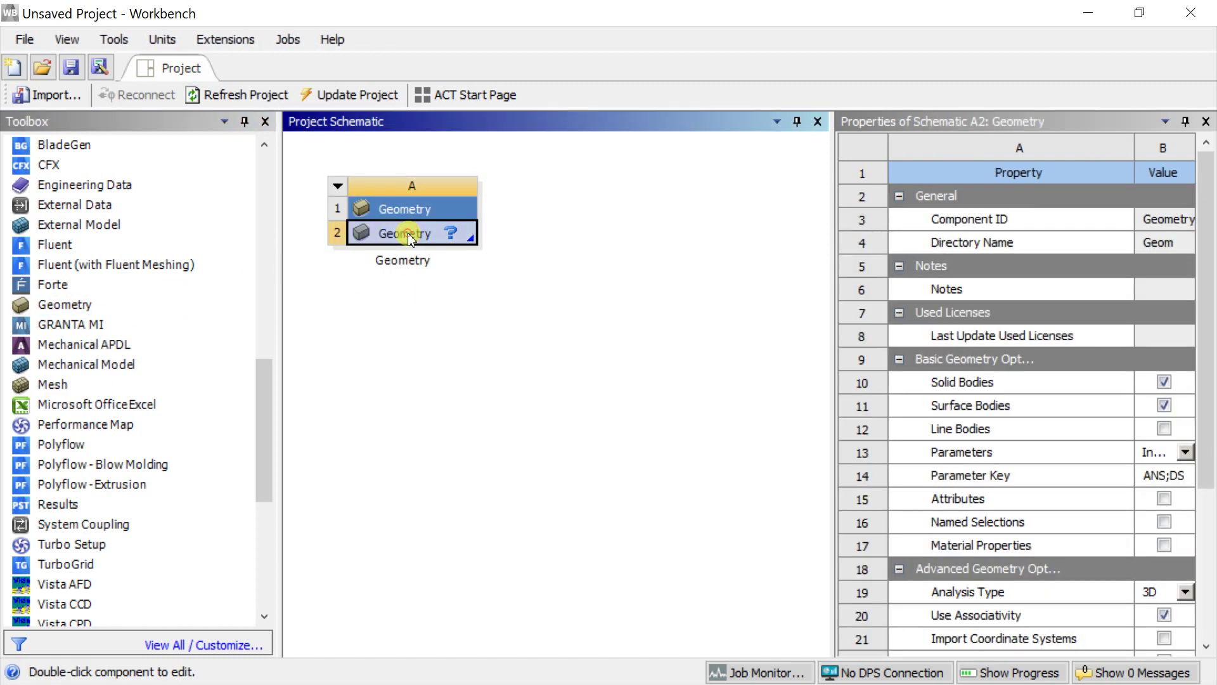
pyautogui.rightClick(410, 235)
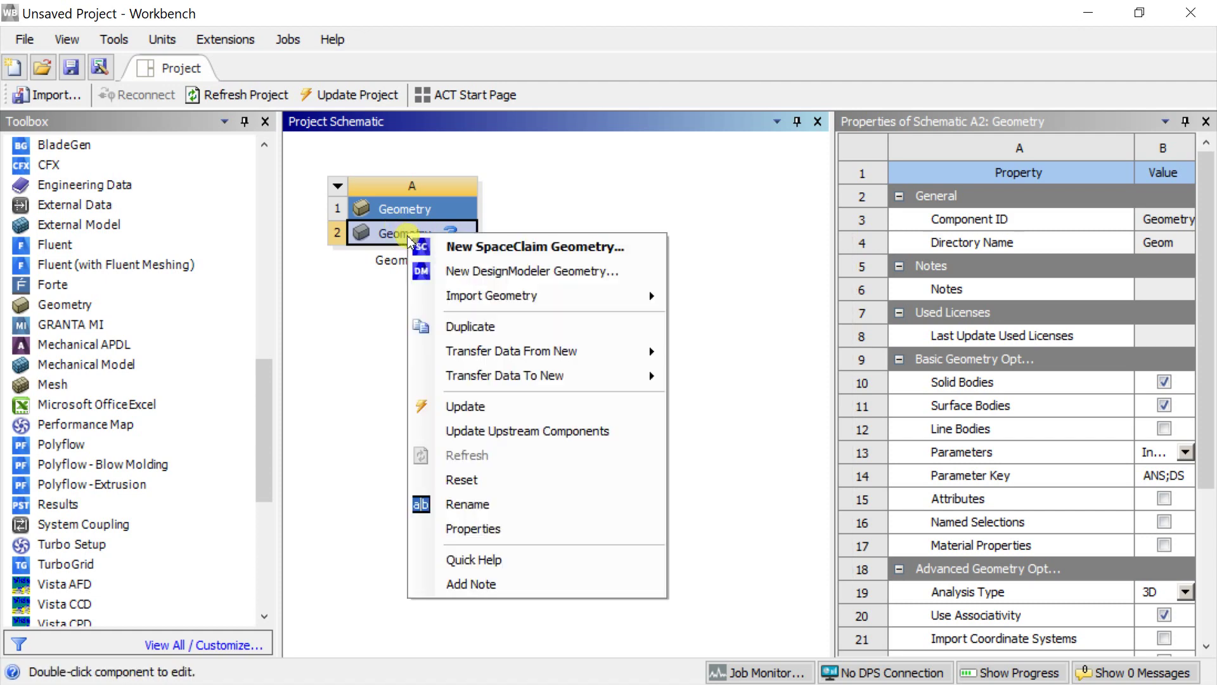
pyautogui.click(458, 250)
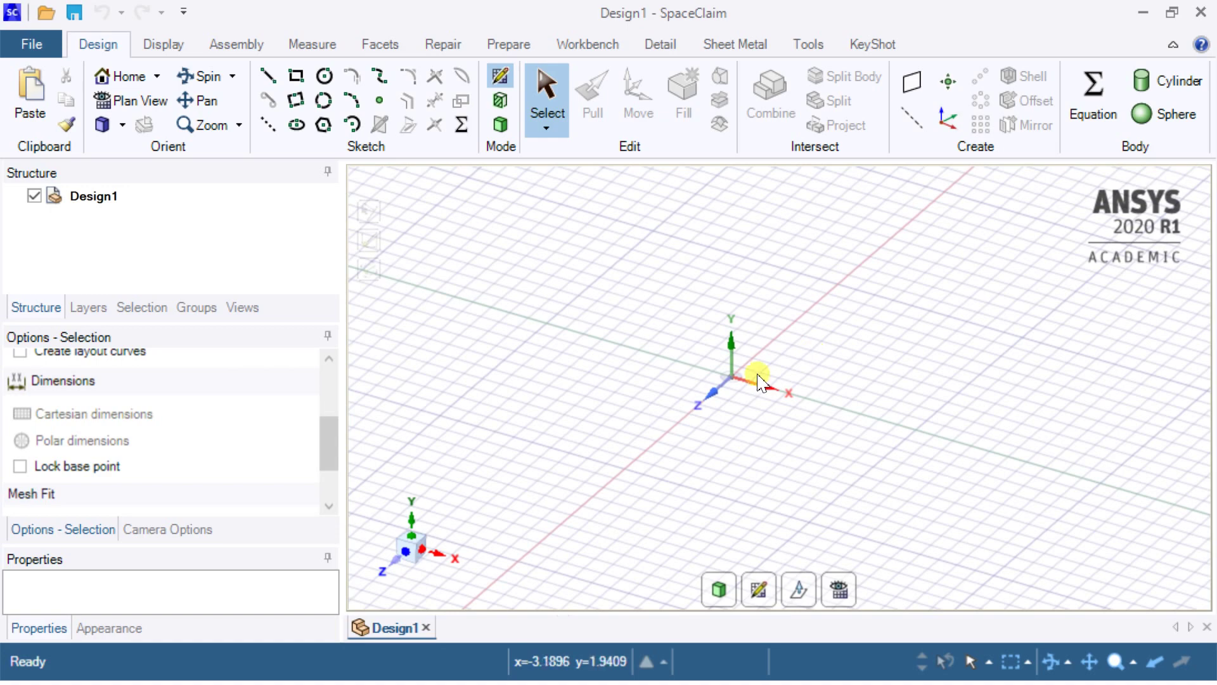
# Step: Switch to a top-down view of the sketch grid and start an Equation curve
pyautogui.moveTo(411, 519); pyautogui.dragTo(417, 522)
pyautogui.click(416, 522)
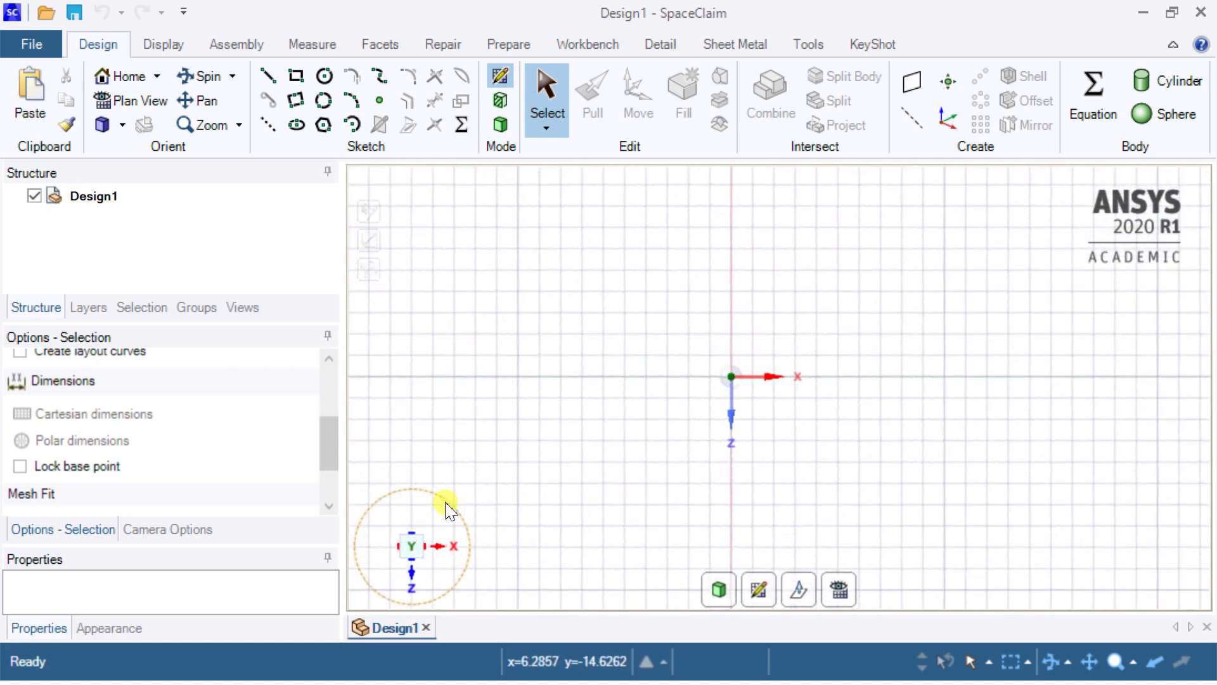
pyautogui.click(462, 125)
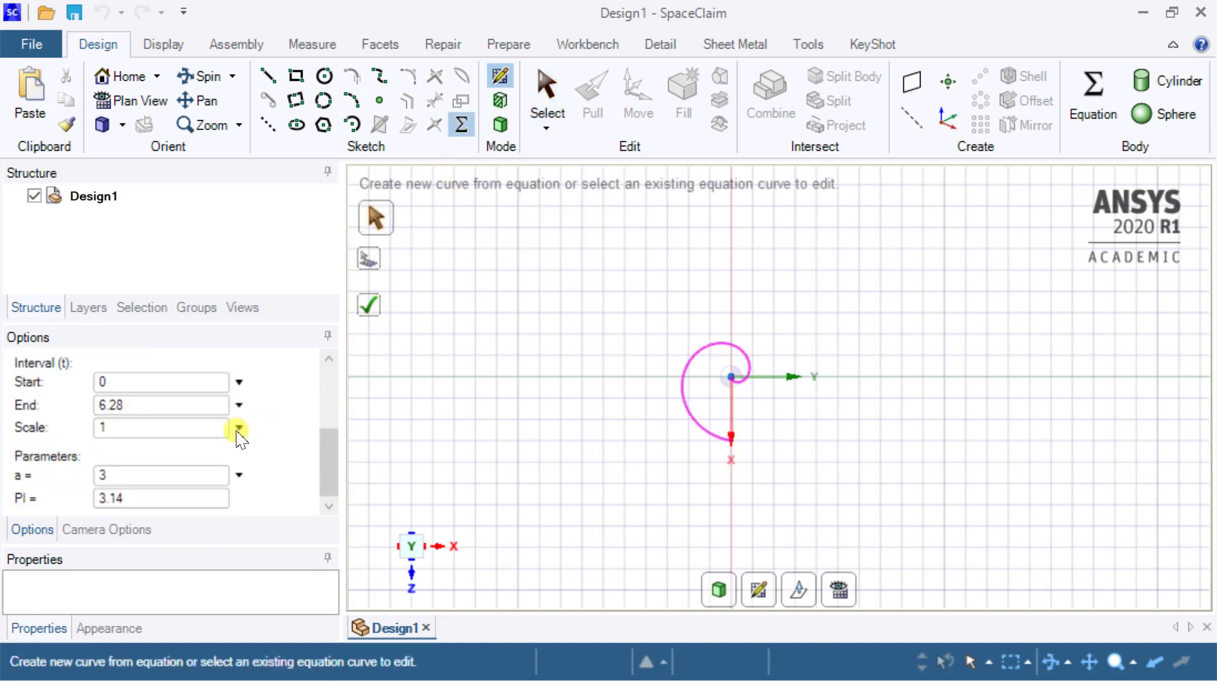
pyautogui.scroll(3, 277, 394)
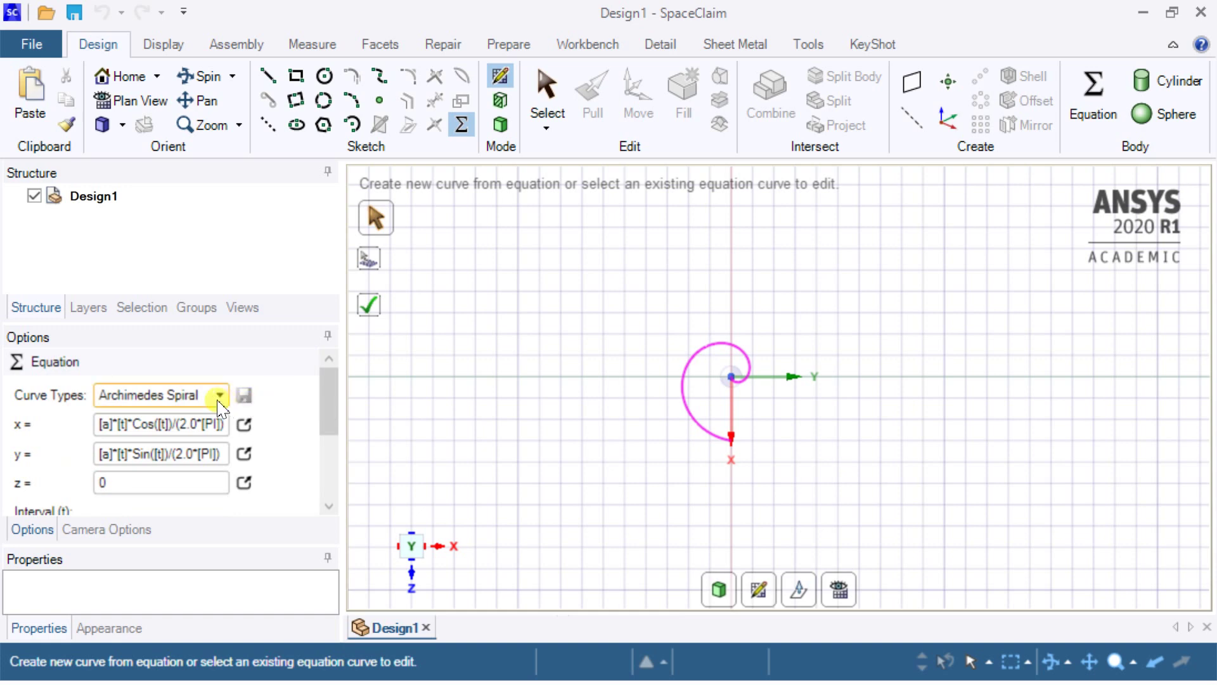
# Step: Set the equation curve type to Sine Wave and reorient the view so the wave runs horizontally
pyautogui.click(220, 396)
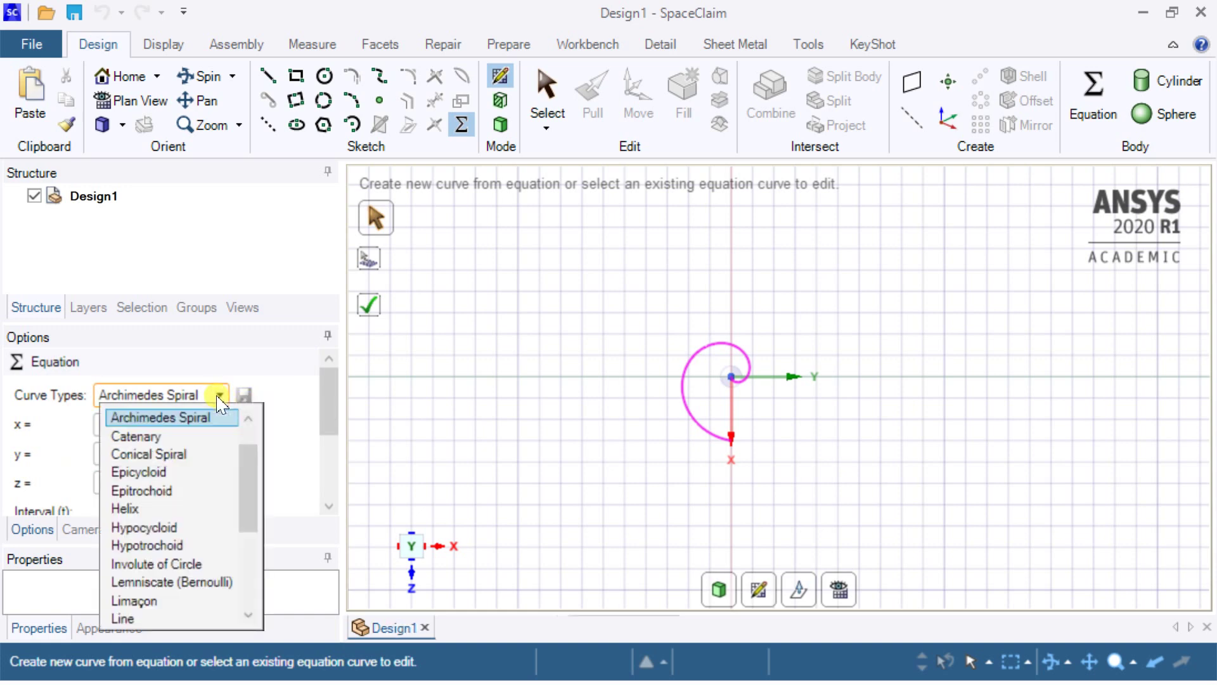
pyautogui.scroll(2, 158, 440)
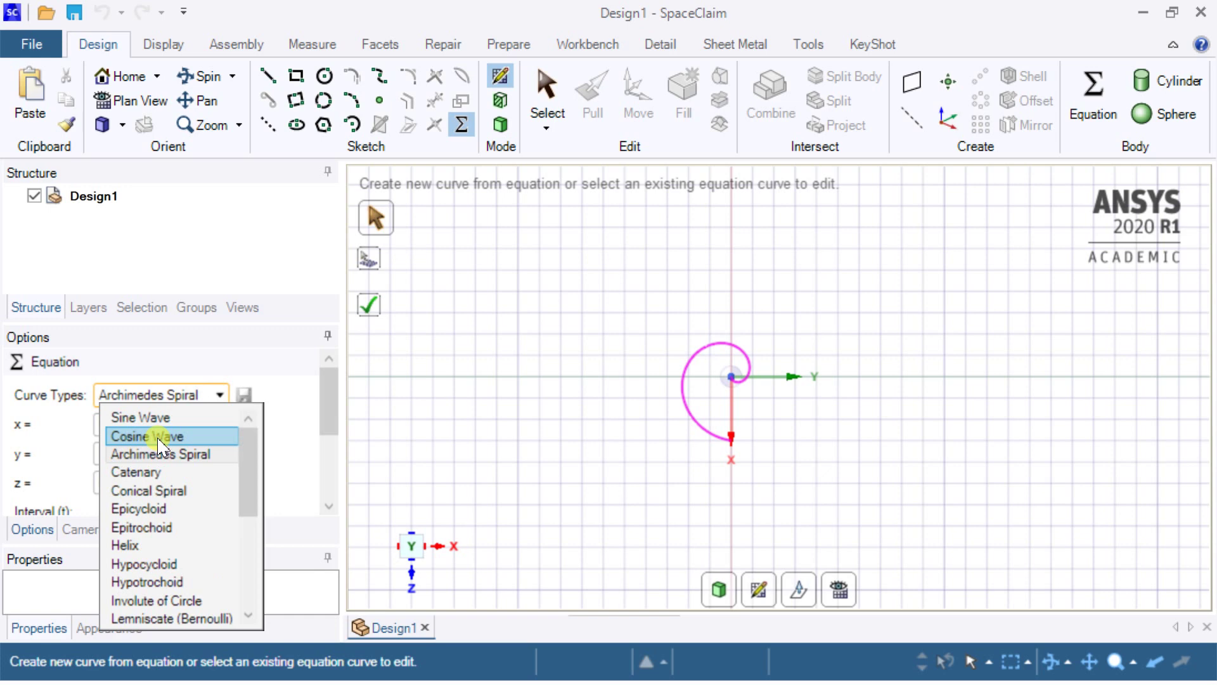
pyautogui.click(166, 421)
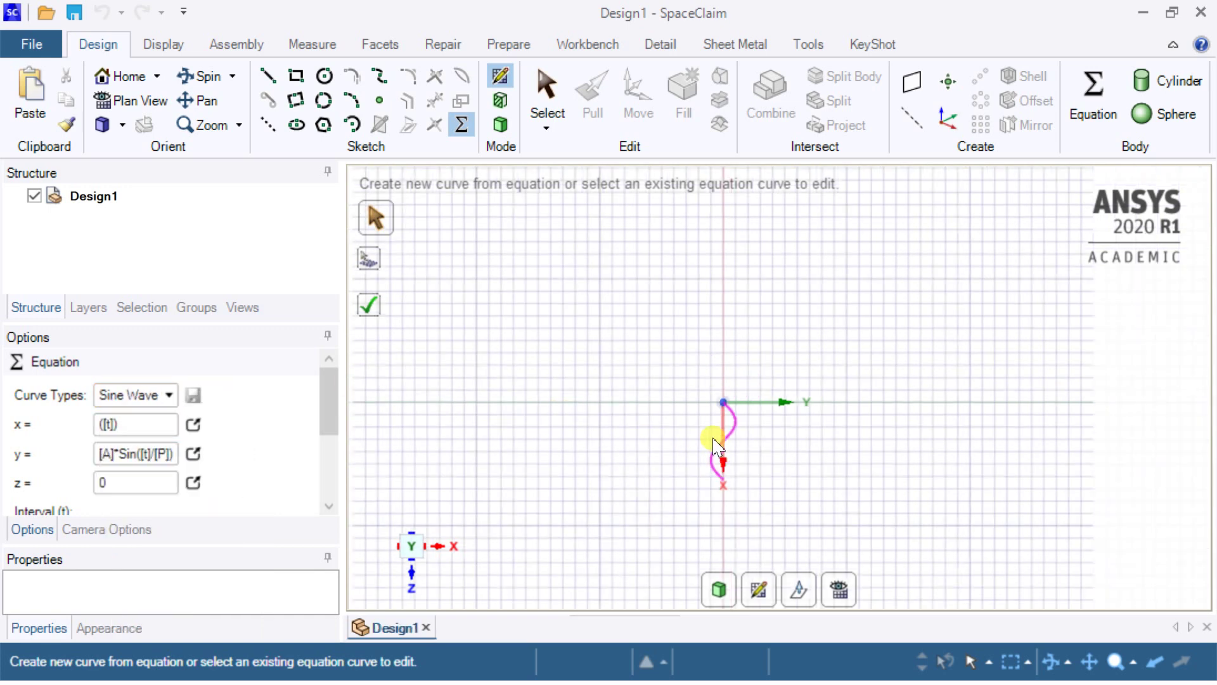
pyautogui.scroll(2, 714, 444)
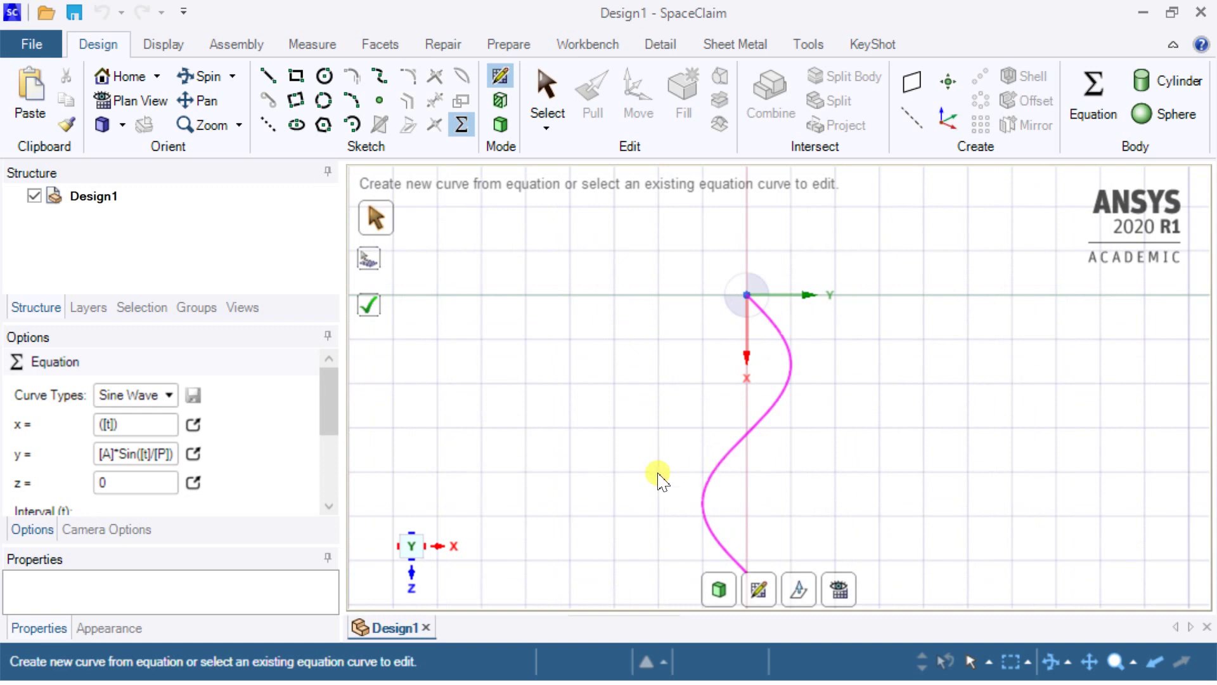
pyautogui.click(459, 521)
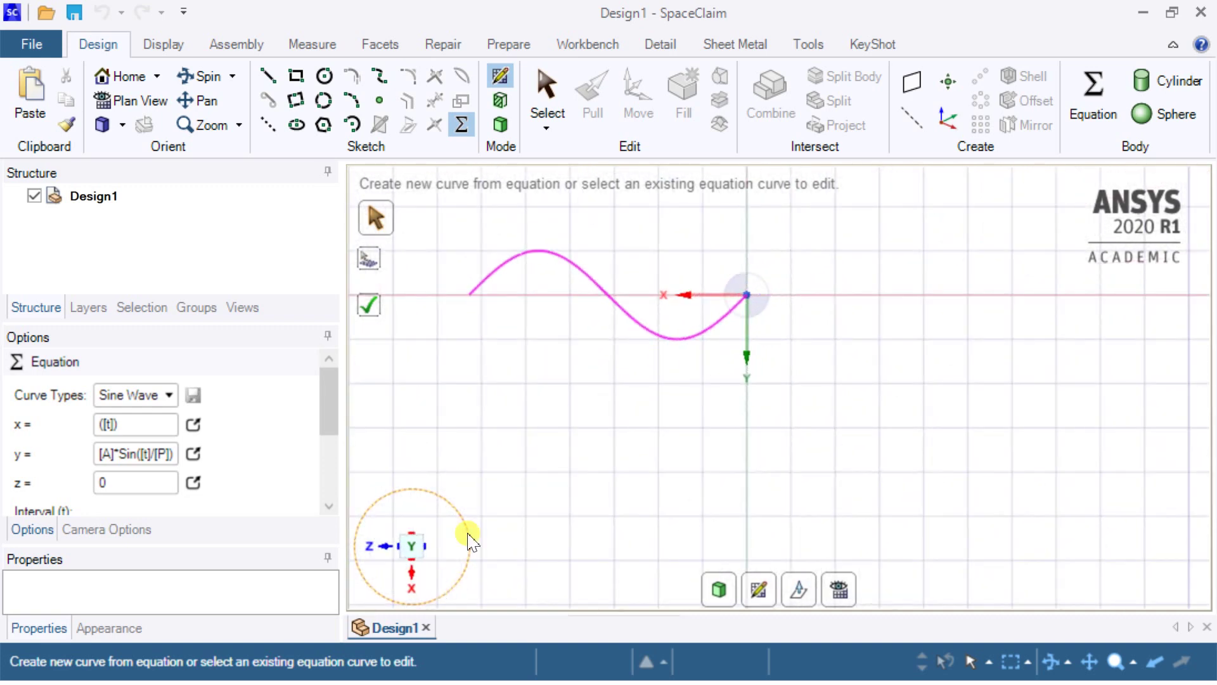
pyautogui.moveTo(476, 533); pyautogui.dragTo(647, 343, button='middle')
pyautogui.scroll(-3, 645, 342)
pyautogui.scroll(-2, 628, 338)
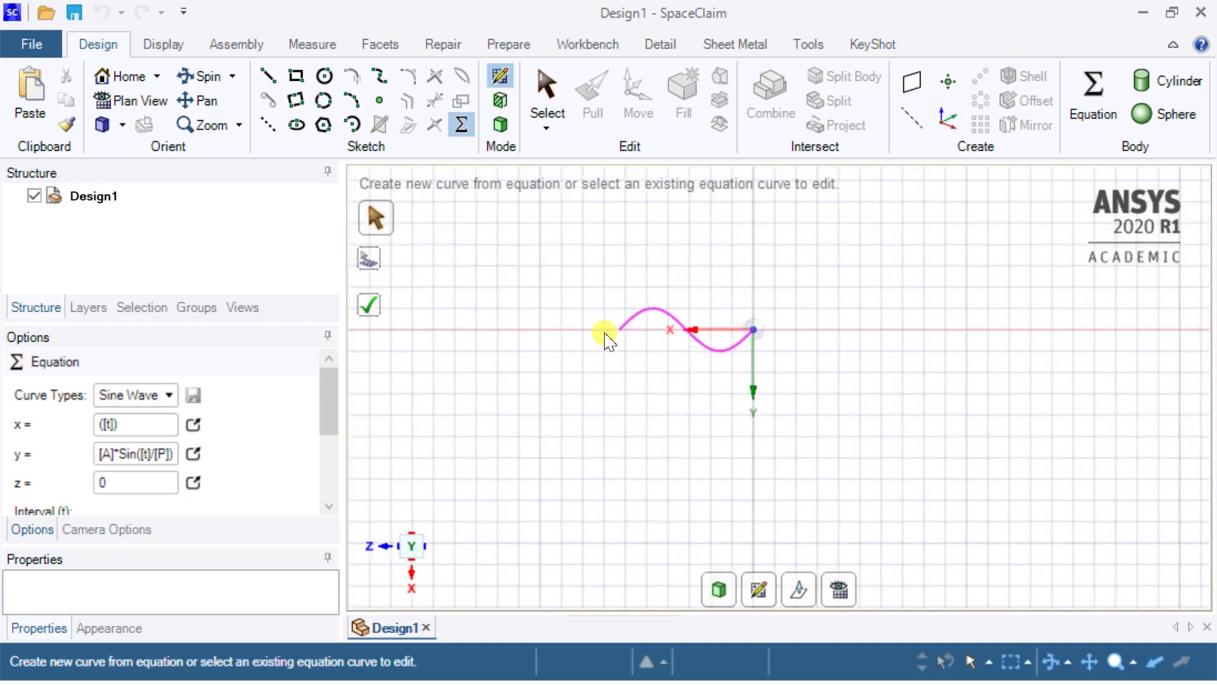
pyautogui.scroll(1, 608, 328)
pyautogui.scroll(-1, 605, 316)
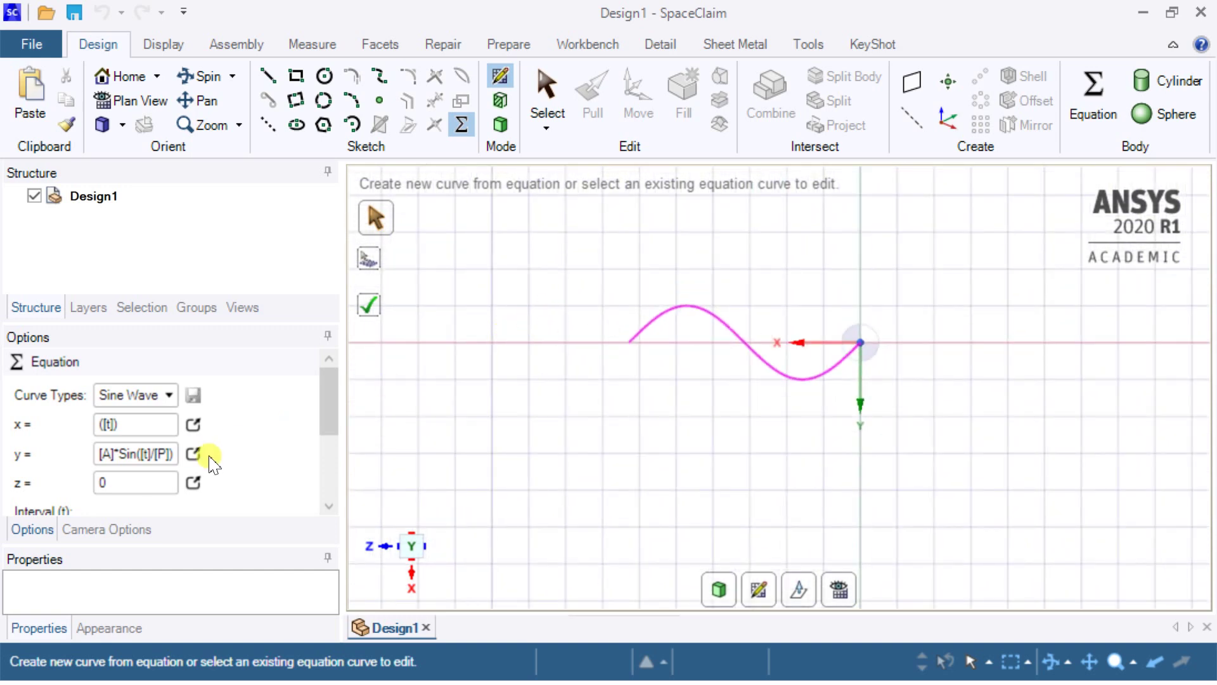
pyautogui.scroll(-2, 210, 457)
pyautogui.scroll(-2, 224, 450)
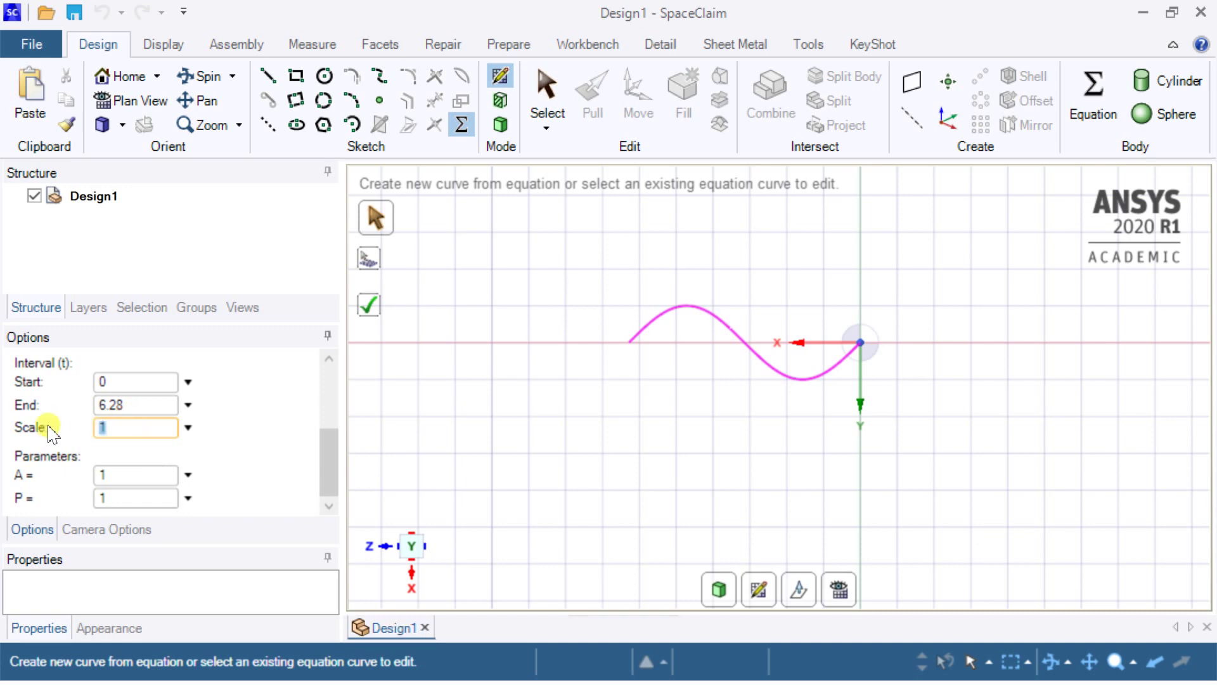
# Step: Set the sine wave's interval end to 500 and pan along the lengthened wave
pyautogui.moveTo(143, 405); pyautogui.dragTo(94, 408)
pyautogui.write('500')
pyautogui.press('Return')
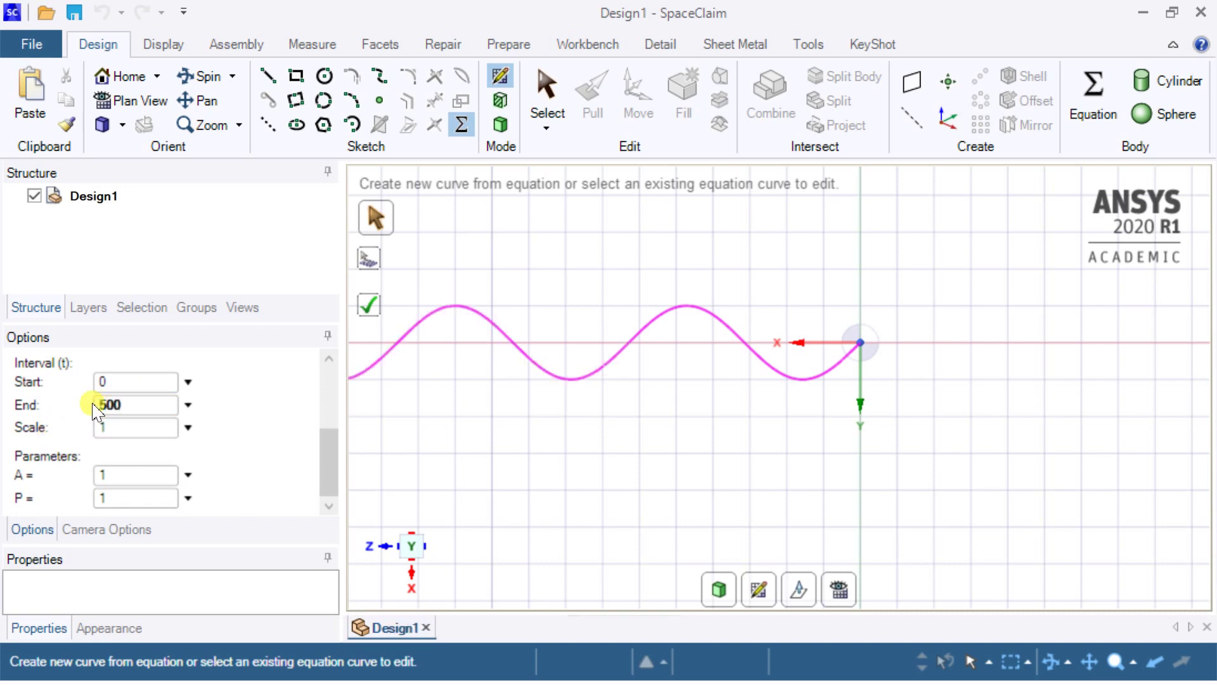
pyautogui.scroll(2, 484, 399)
pyautogui.scroll(-4, 483, 400)
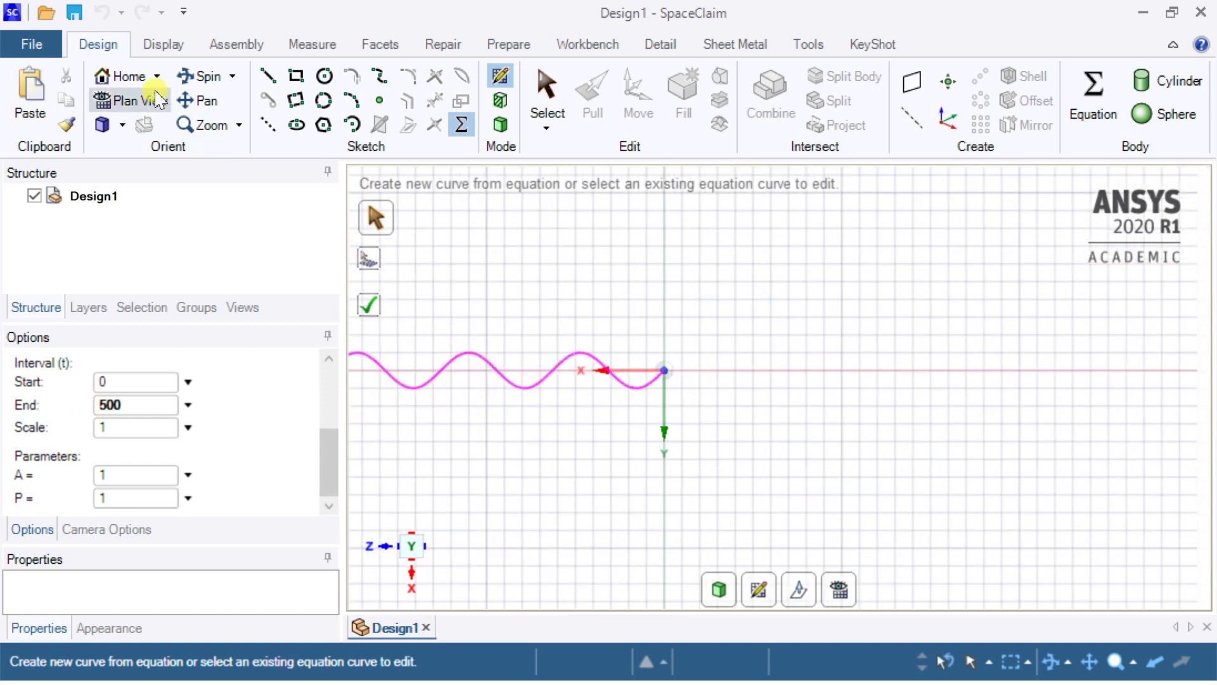
pyautogui.click(200, 102)
pyautogui.moveTo(570, 338)
pyautogui.mouseDown()
pyautogui.moveTo(590, 361)
pyautogui.moveTo(756, 355)
pyautogui.mouseUp()
pyautogui.scroll(-2, 756, 353)
pyautogui.scroll(-4, 752, 352)
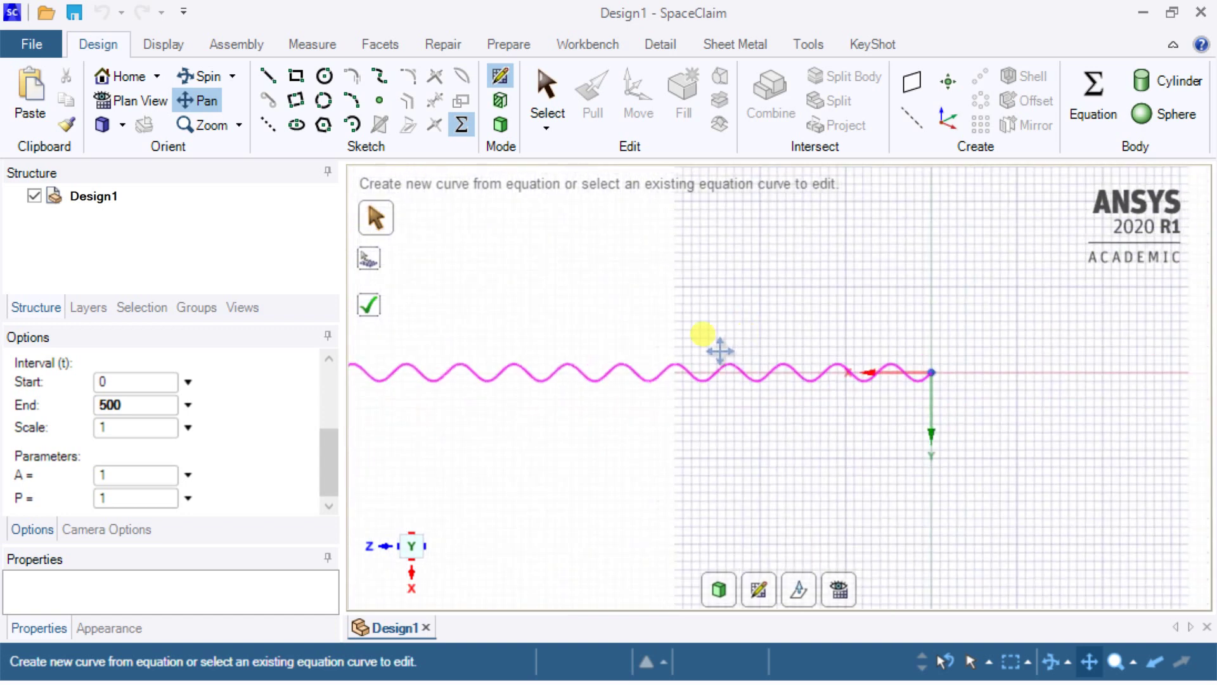
pyautogui.scroll(-3, 666, 357)
pyautogui.moveTo(647, 360); pyautogui.dragTo(733, 354)
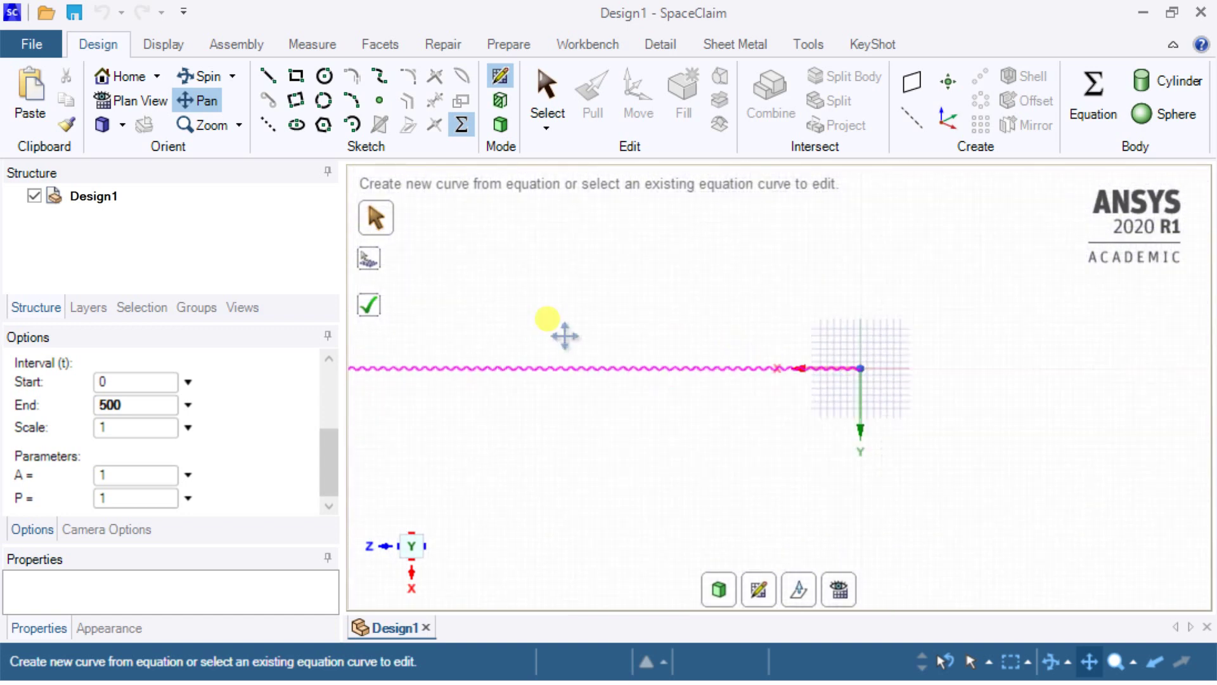
pyautogui.scroll(-2, 562, 329)
pyautogui.scroll(-3, 780, 354)
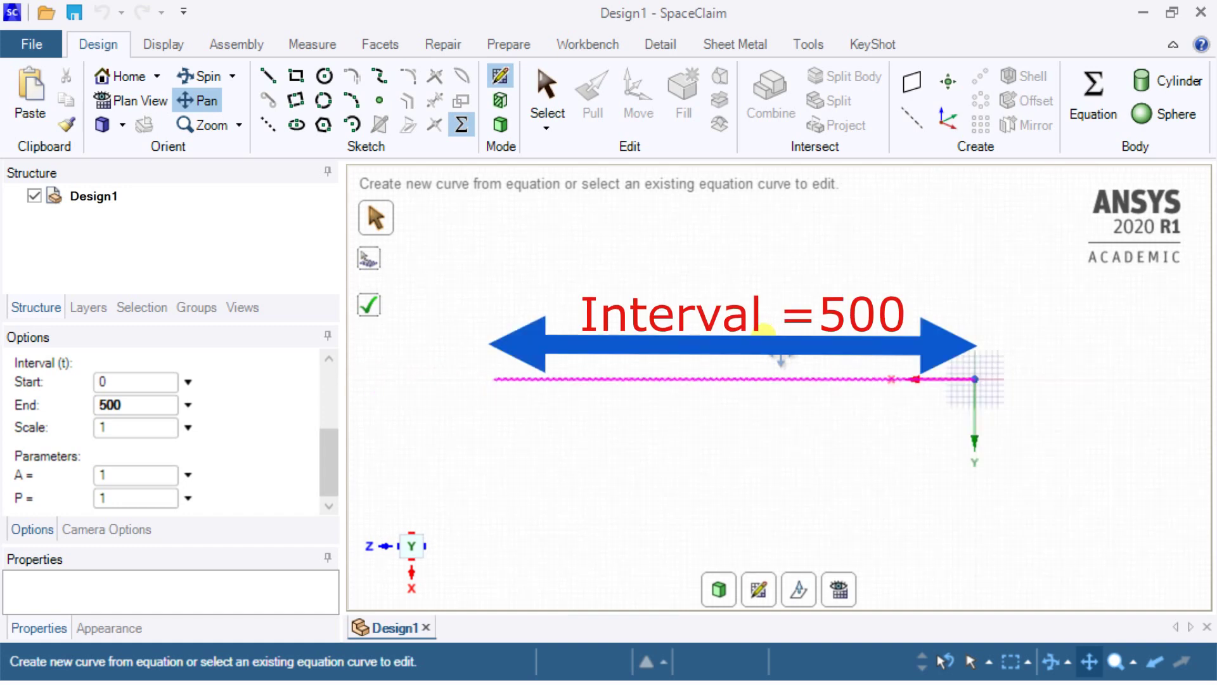
# Step: Set the sine wave's amplitude A and period P both to 10
pyautogui.doubleClick(102, 475)
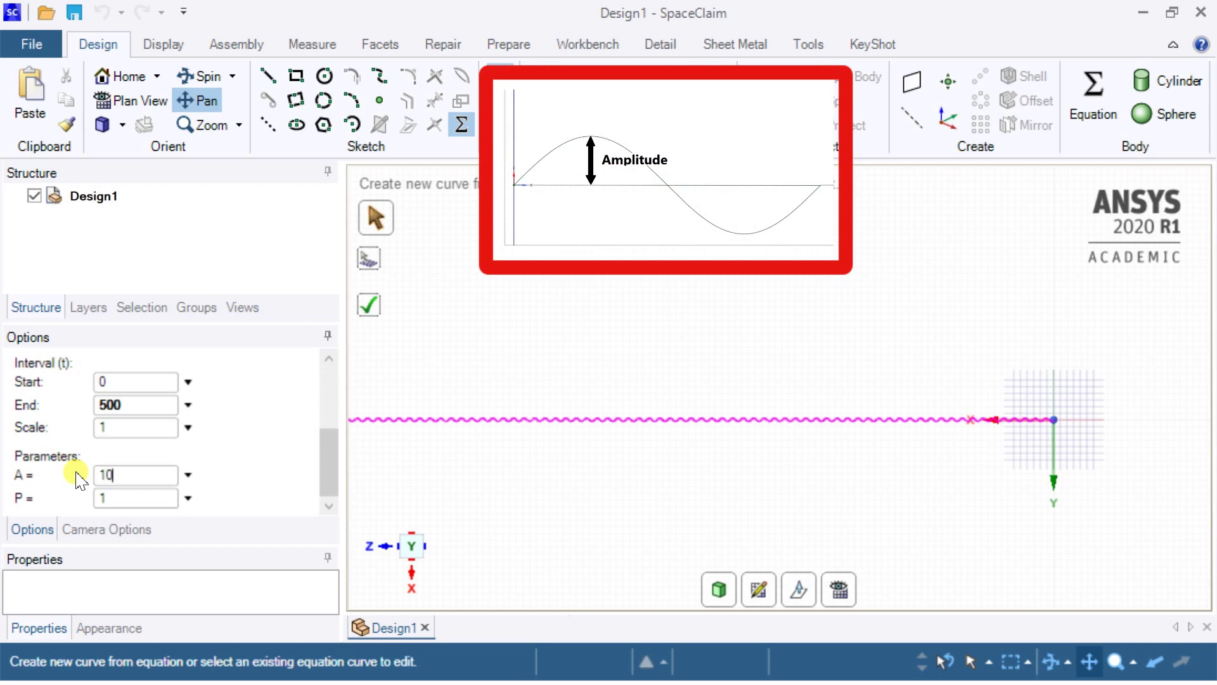
pyautogui.press('Return')
pyautogui.click(108, 498)
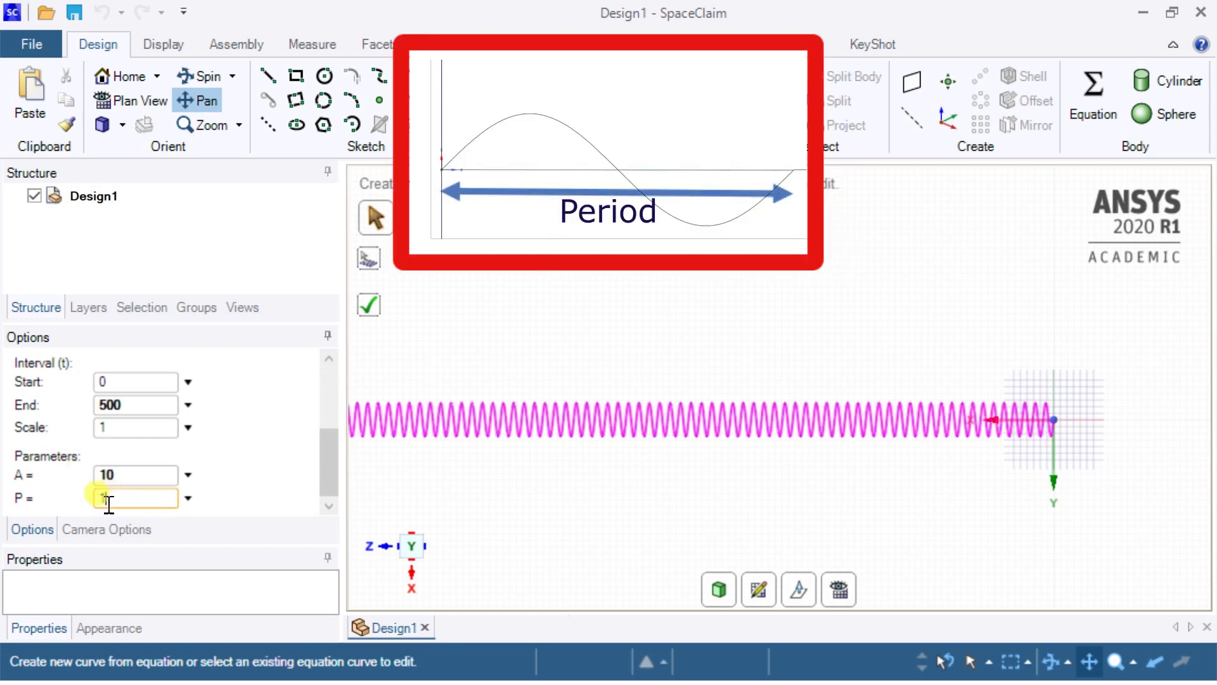
pyautogui.doubleClick(105, 498)
pyautogui.write('0')
pyautogui.press('Return')
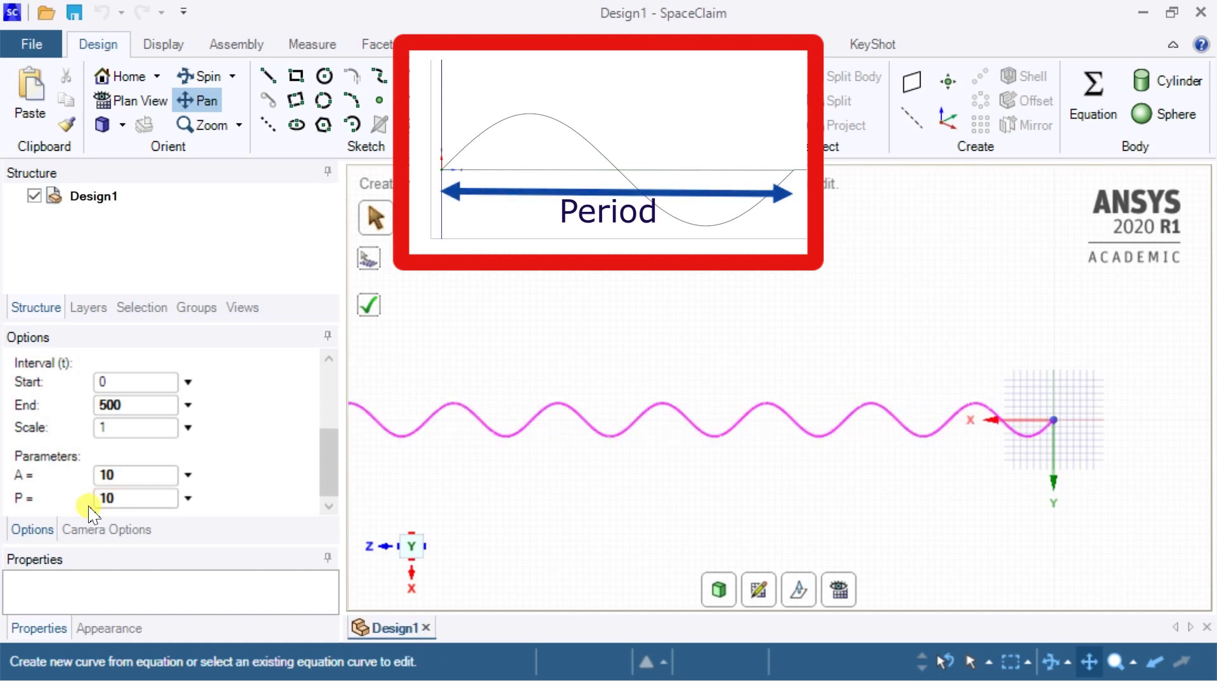
pyautogui.scroll(2, 999, 369)
pyautogui.scroll(2, 1033, 409)
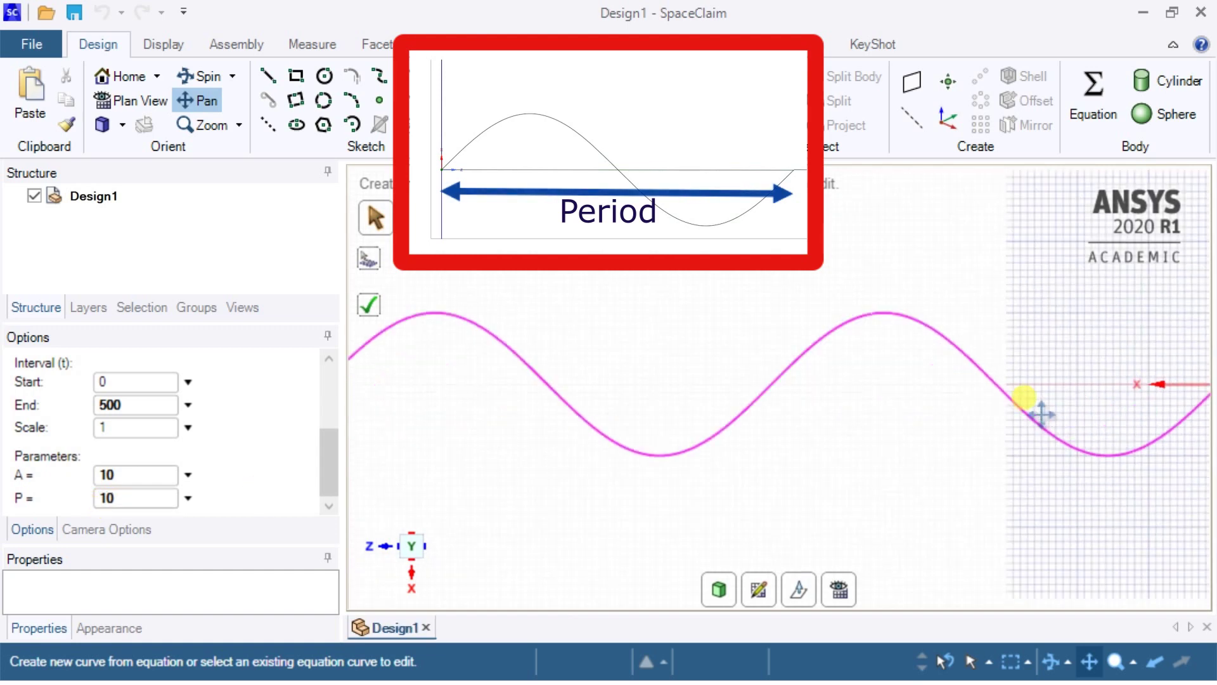
pyautogui.scroll(2, 838, 433)
pyautogui.scroll(-2, 837, 433)
pyautogui.scroll(-2, 837, 433)
pyautogui.scroll(-1, 837, 432)
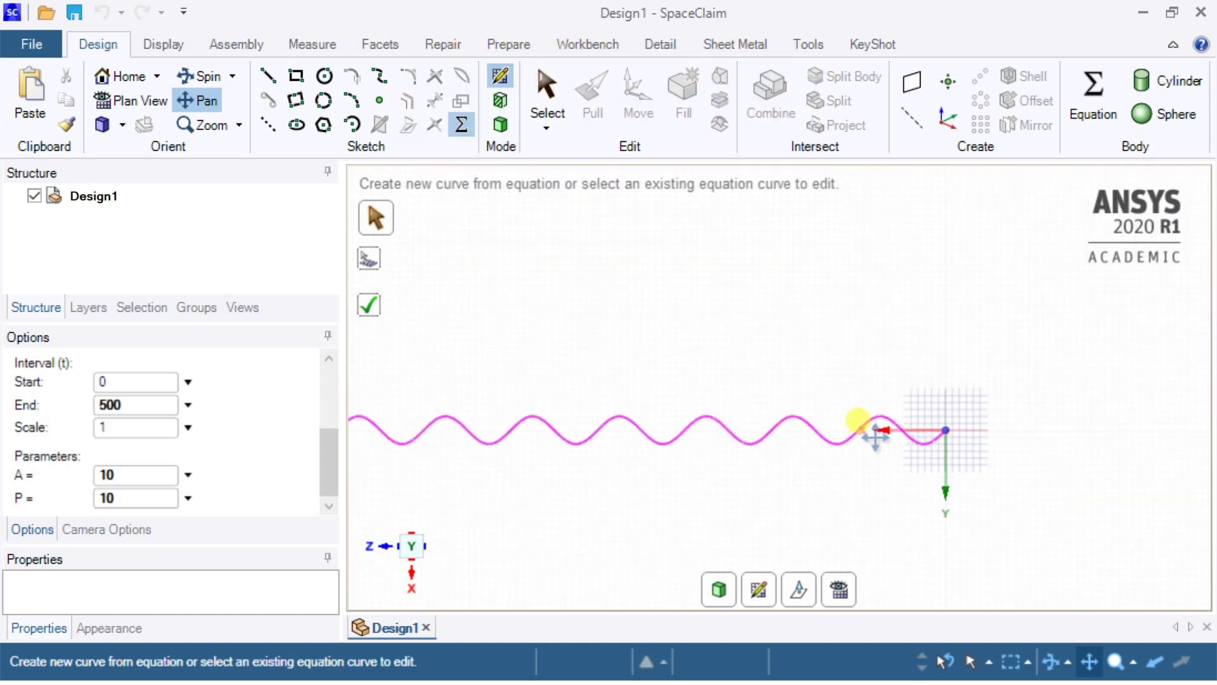
pyautogui.write('20')
# Step: Change the period P to 20 and the amplitude A to 15
pyautogui.press('Return')
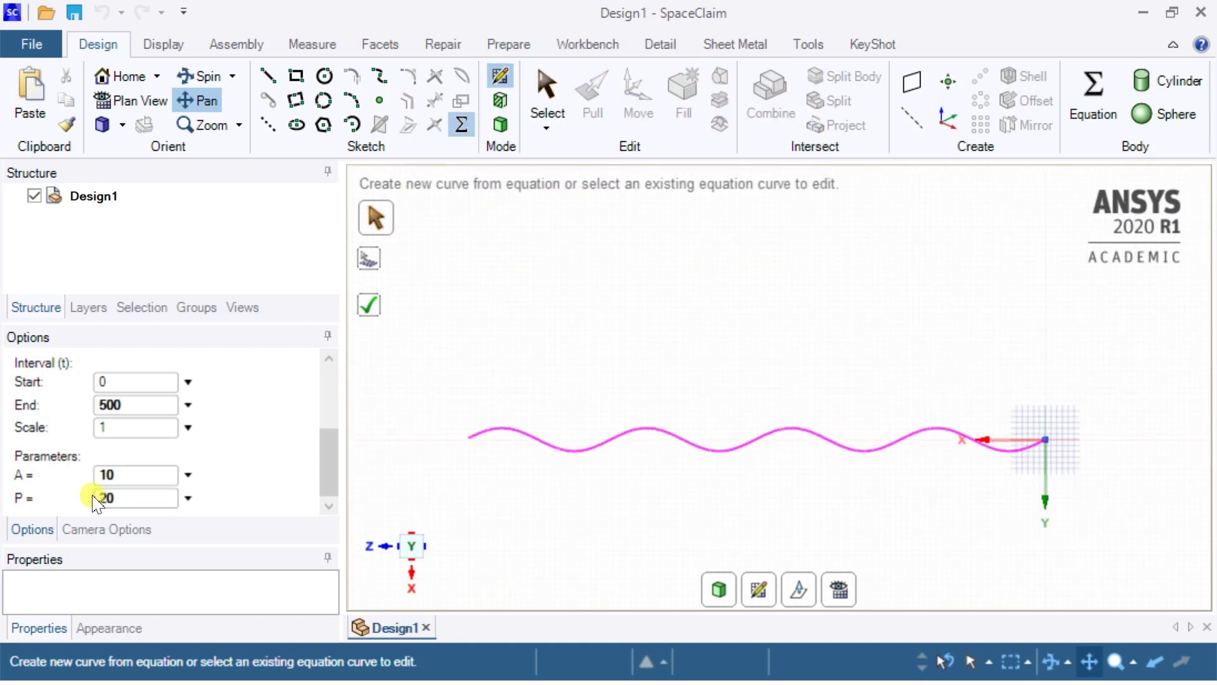
pyautogui.doubleClick(107, 475)
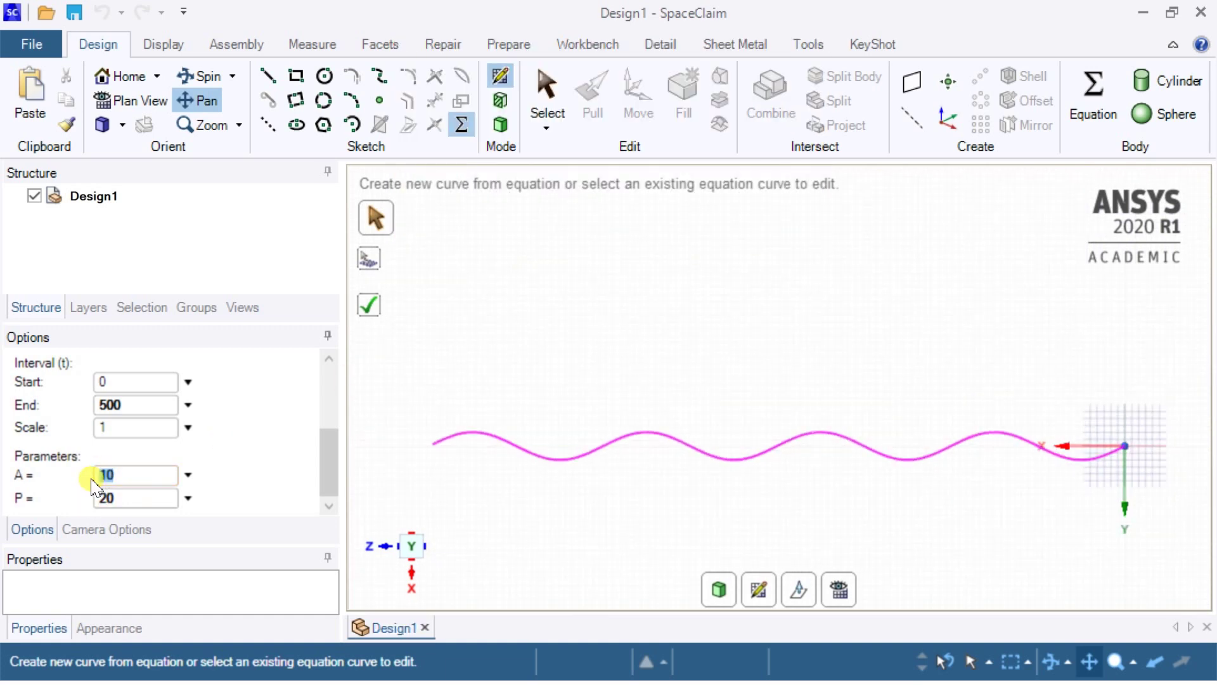
pyautogui.write('15')
pyautogui.press('Return')
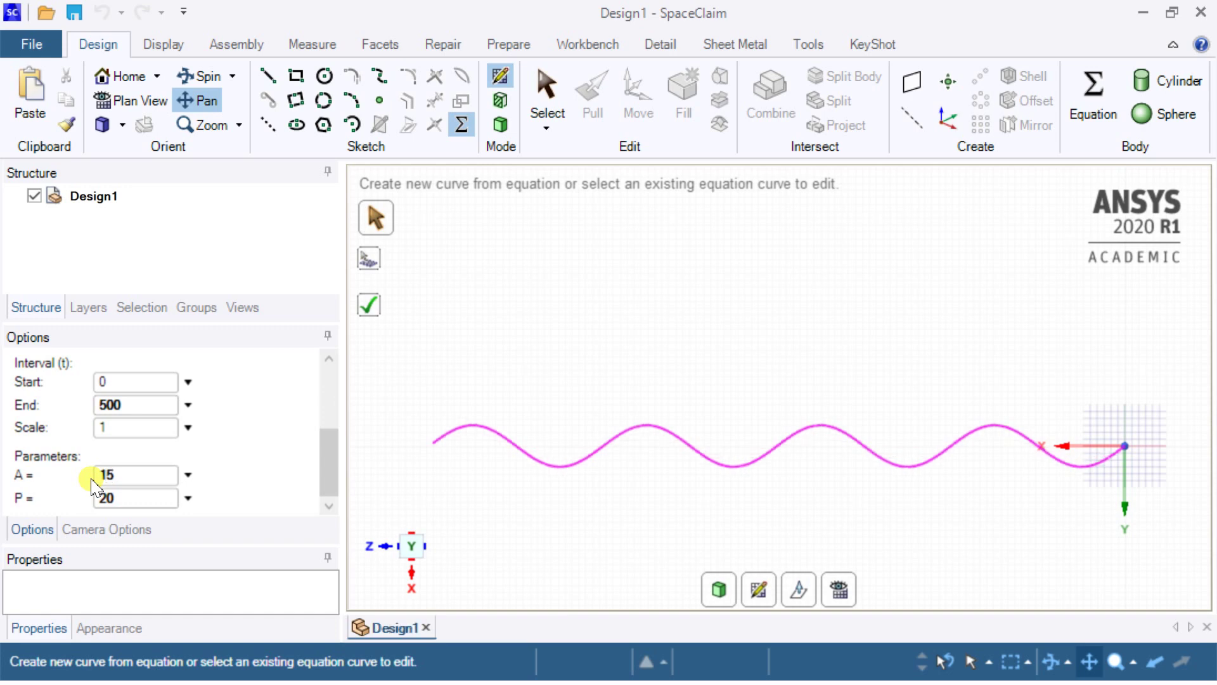
pyautogui.click(443, 425)
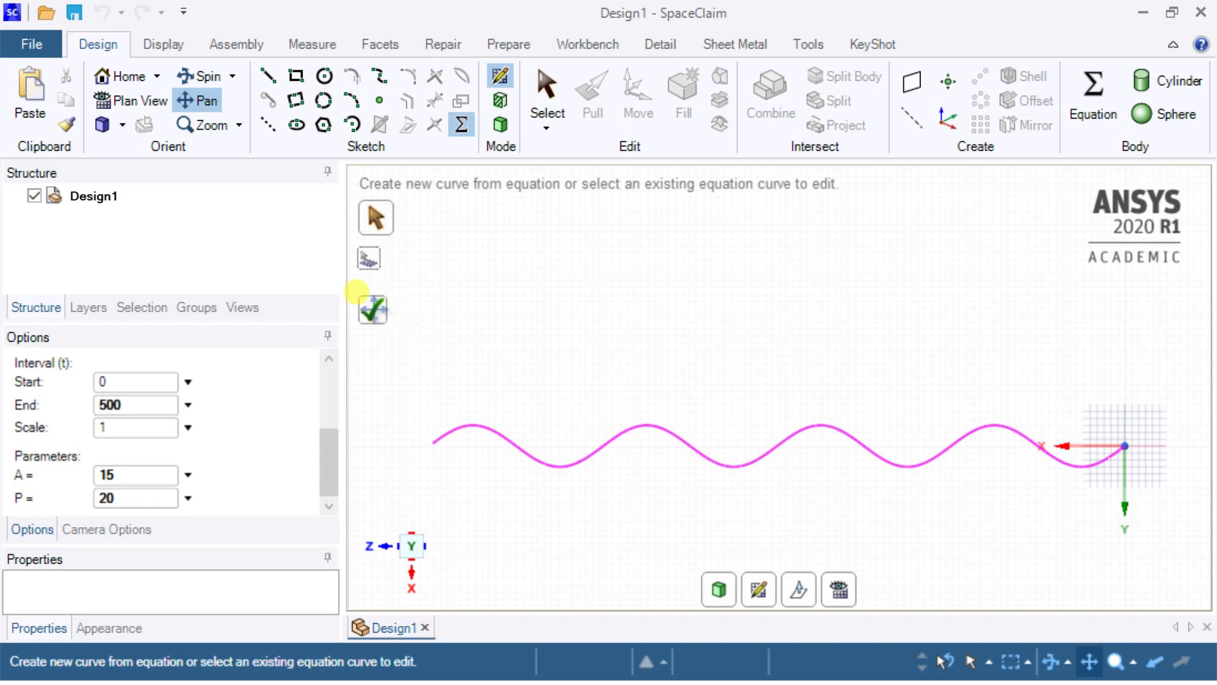
# Step: Complete the sine-wave curve, deselect it, and switch to the Home 3D view
pyautogui.click(372, 307)
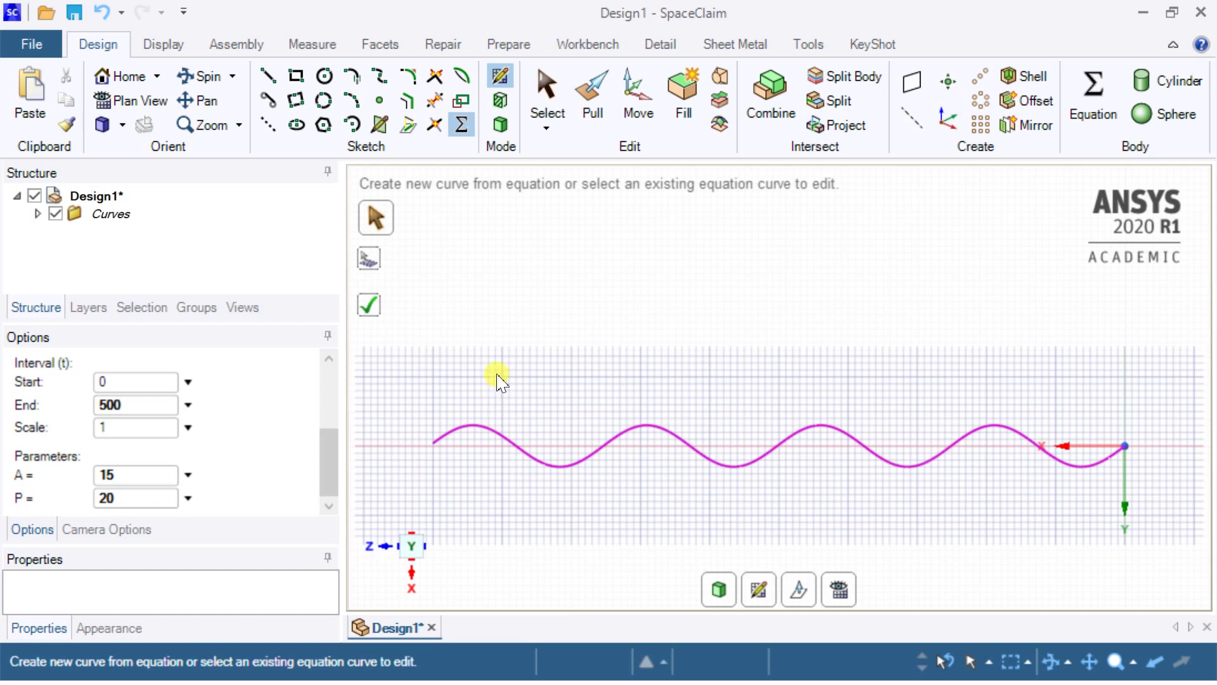
pyautogui.click(461, 134)
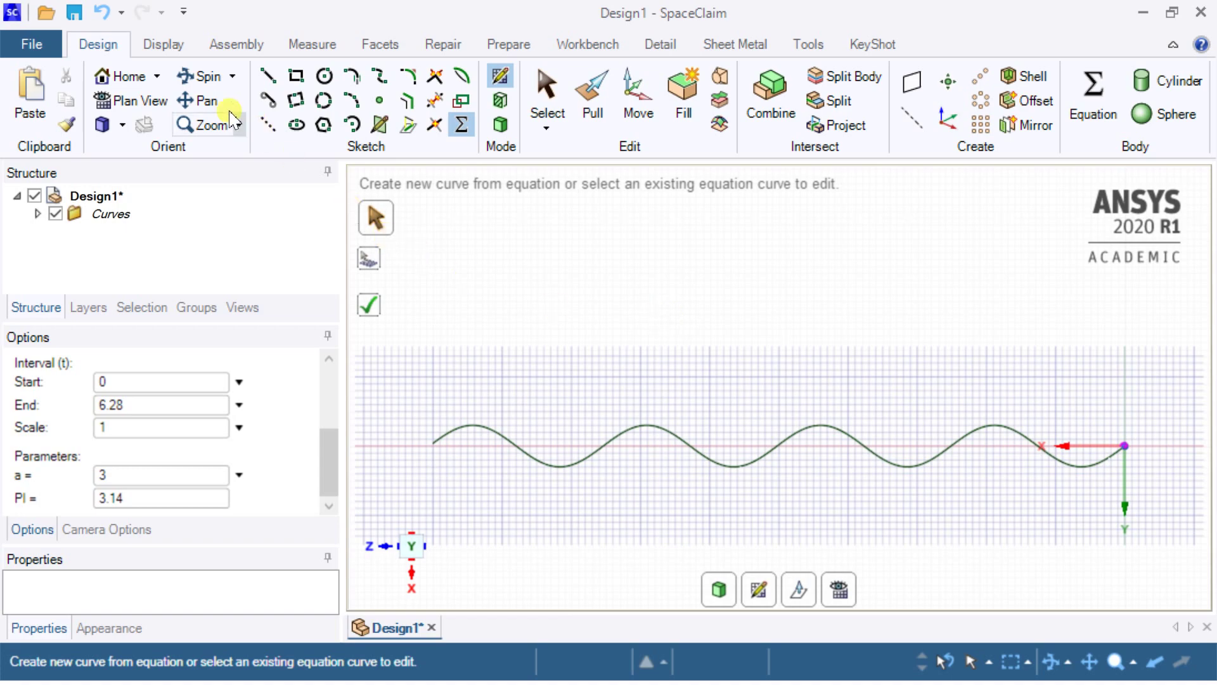
pyautogui.click(129, 77)
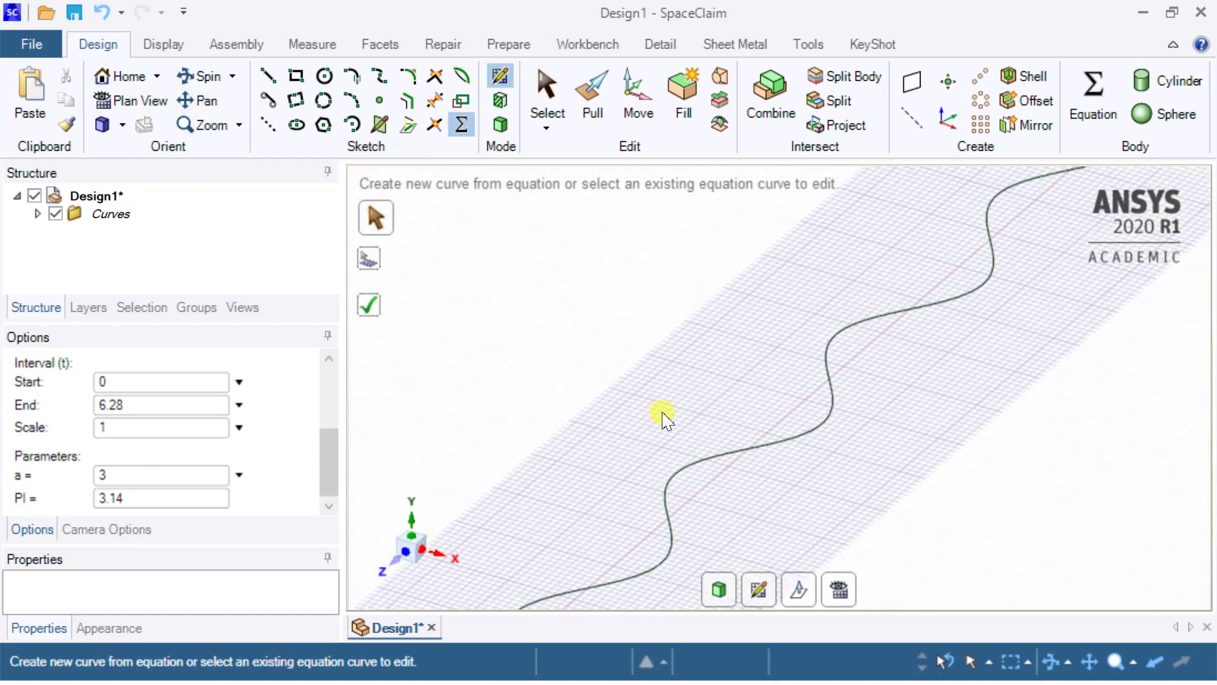
pyautogui.scroll(2, 806, 350)
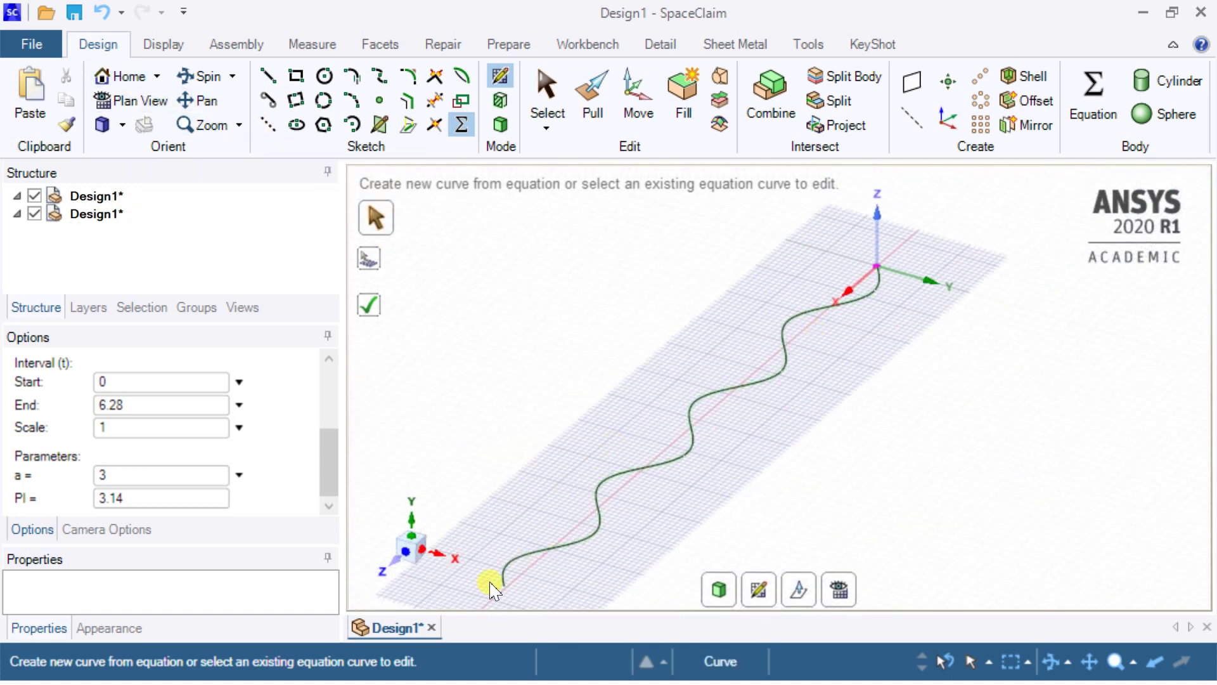
pyautogui.scroll(3, 492, 586)
pyautogui.scroll(-3, 497, 565)
pyautogui.scroll(3, 491, 590)
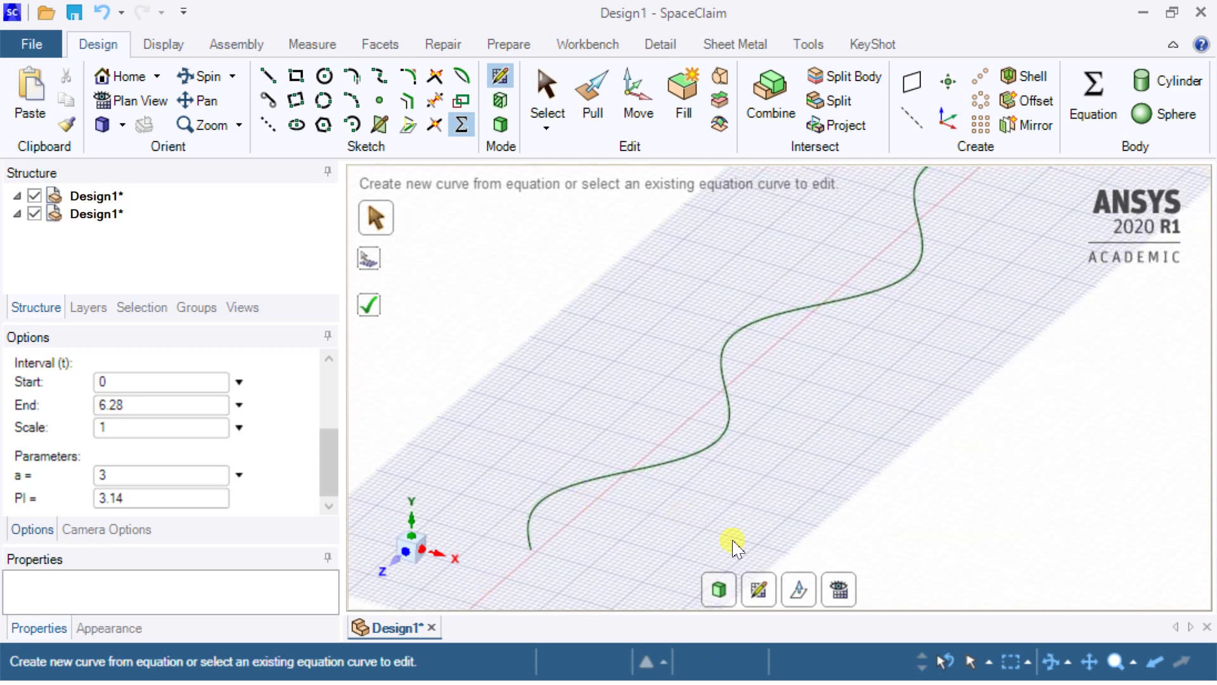
pyautogui.click(762, 590)
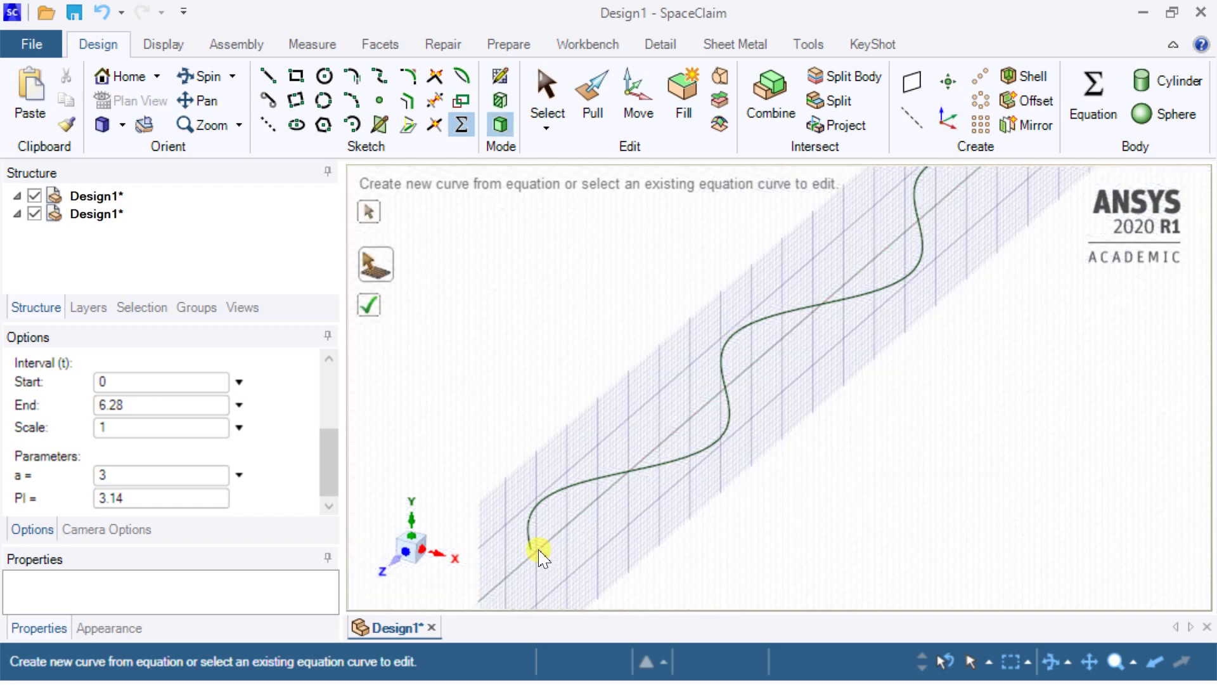
# Step: Place the new sketch plane at the sine curve's start point
pyautogui.click(536, 551)
pyautogui.click(532, 552)
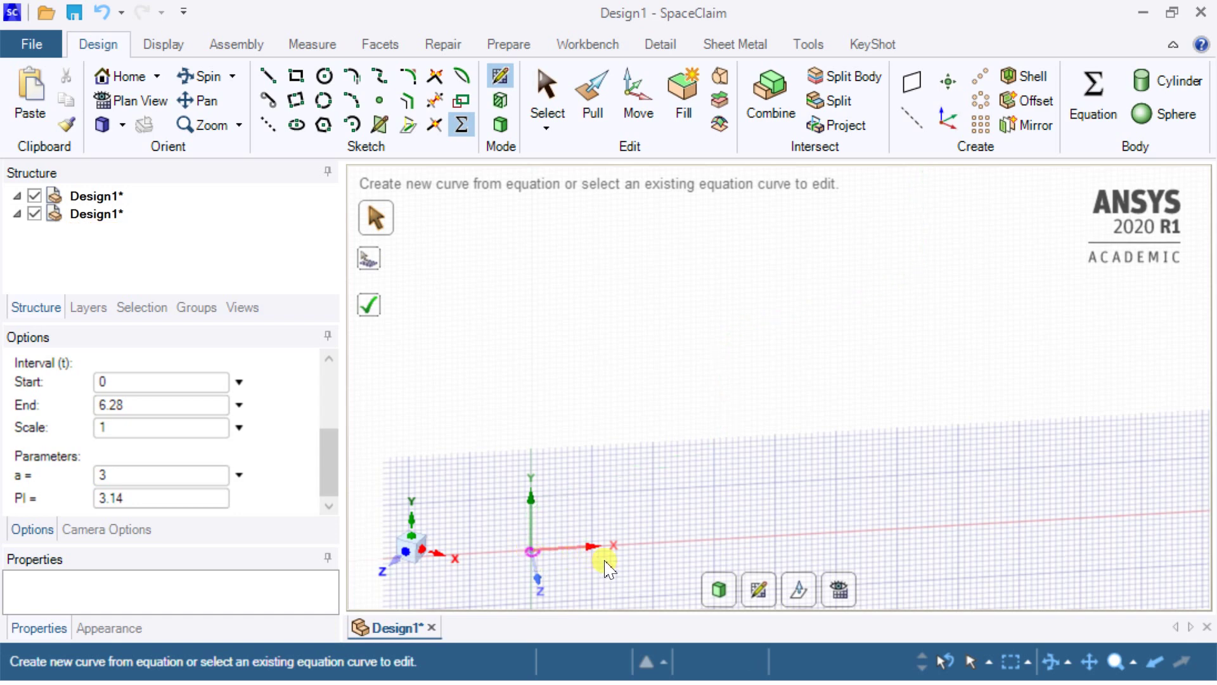
pyautogui.click(326, 78)
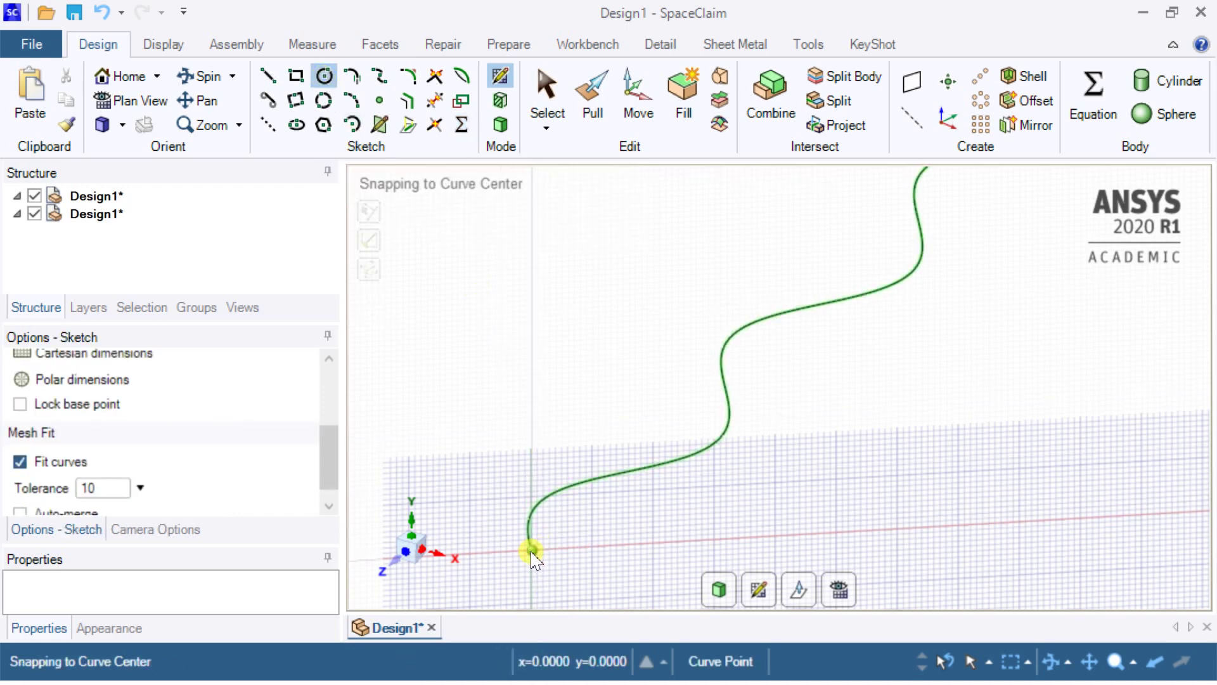
pyautogui.scroll(2, 534, 556)
pyautogui.scroll(2, 534, 556)
pyautogui.scroll(3, 534, 555)
pyautogui.scroll(3, 534, 556)
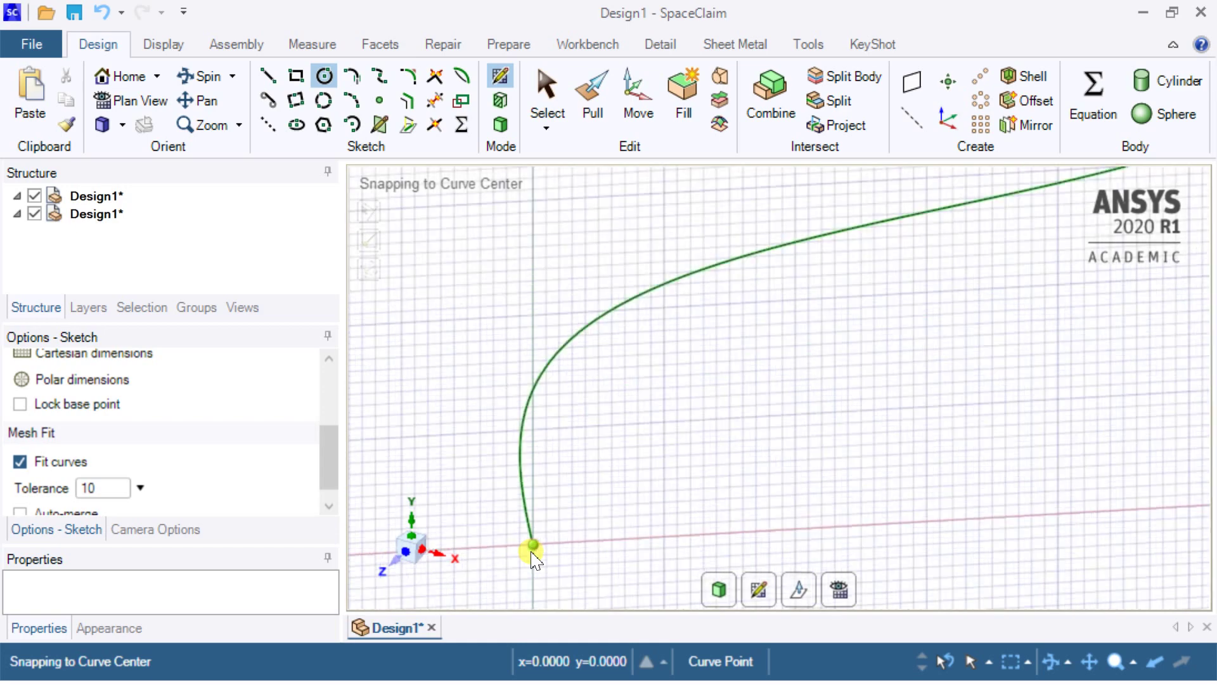
# Step: Sketch a 20 mm diameter circle centred on the sketch origin at the curve's start
pyautogui.click(199, 100)
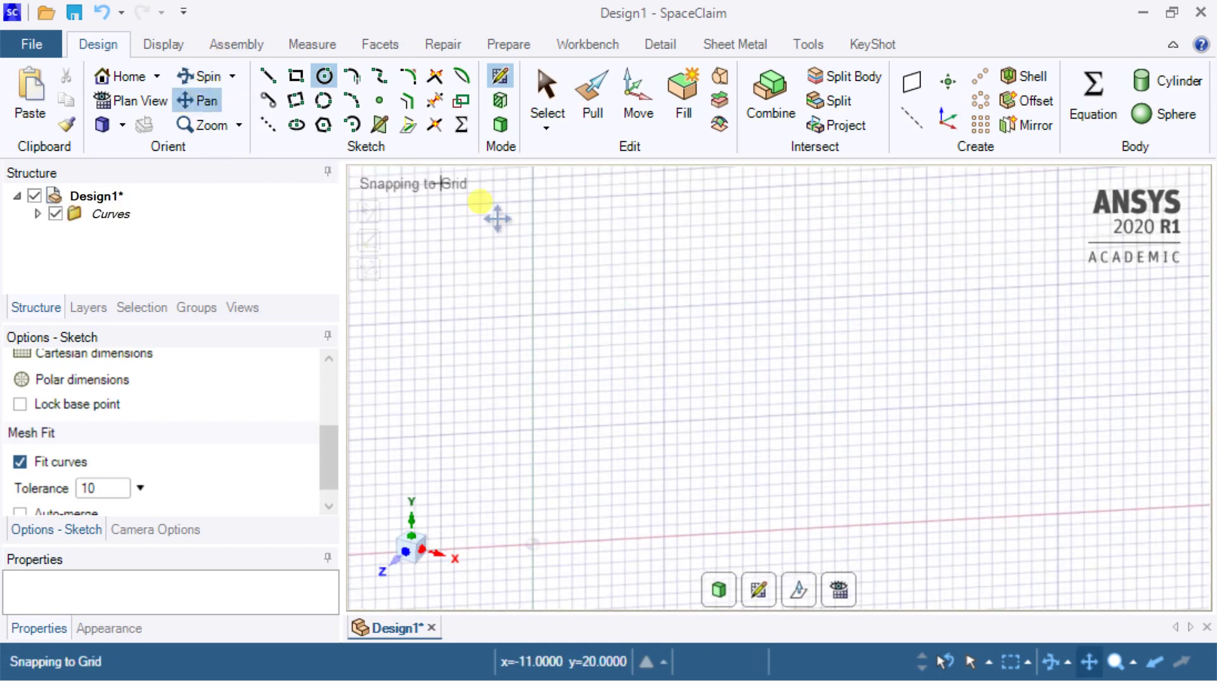
pyautogui.moveTo(547, 423)
pyautogui.mouseDown()
pyautogui.moveTo(671, 228)
pyautogui.moveTo(646, 423)
pyautogui.mouseUp()
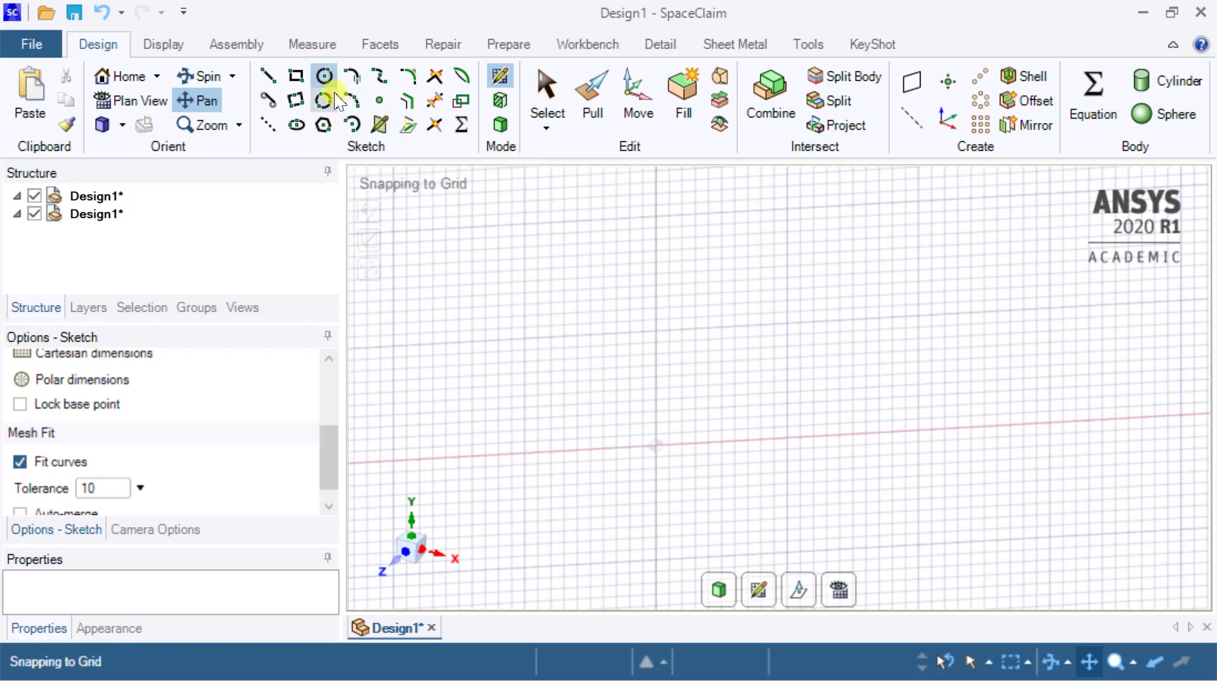
pyautogui.click(325, 101)
pyautogui.click(324, 76)
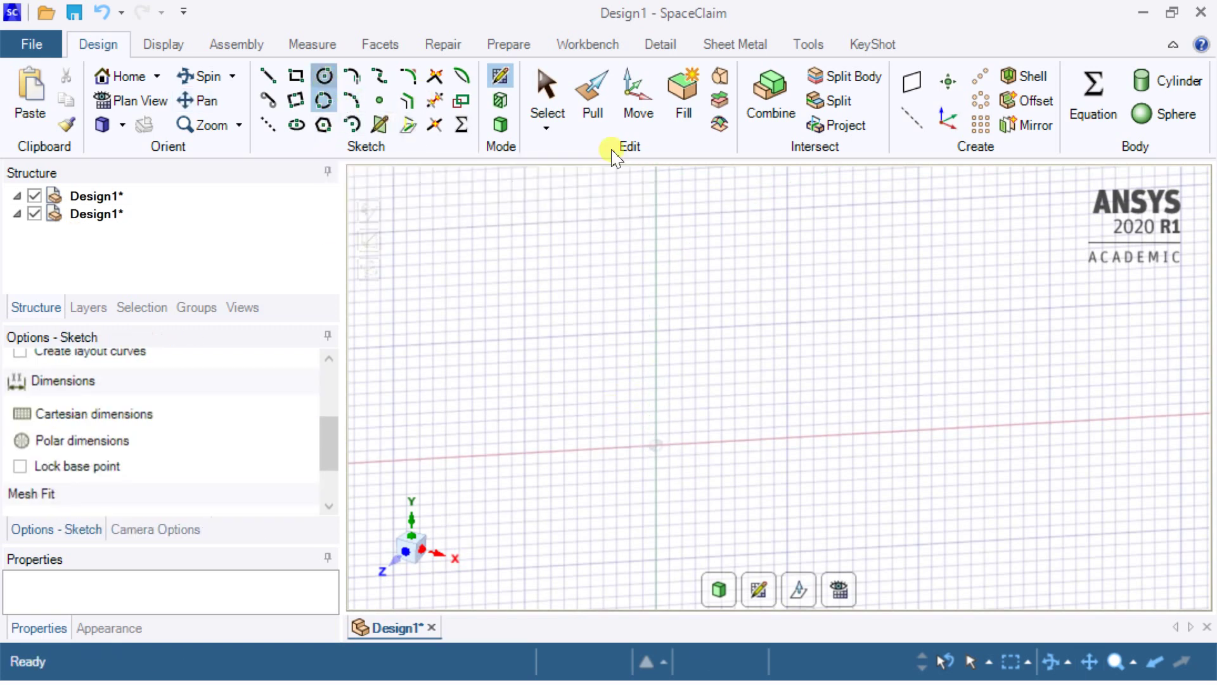
pyautogui.click(657, 445)
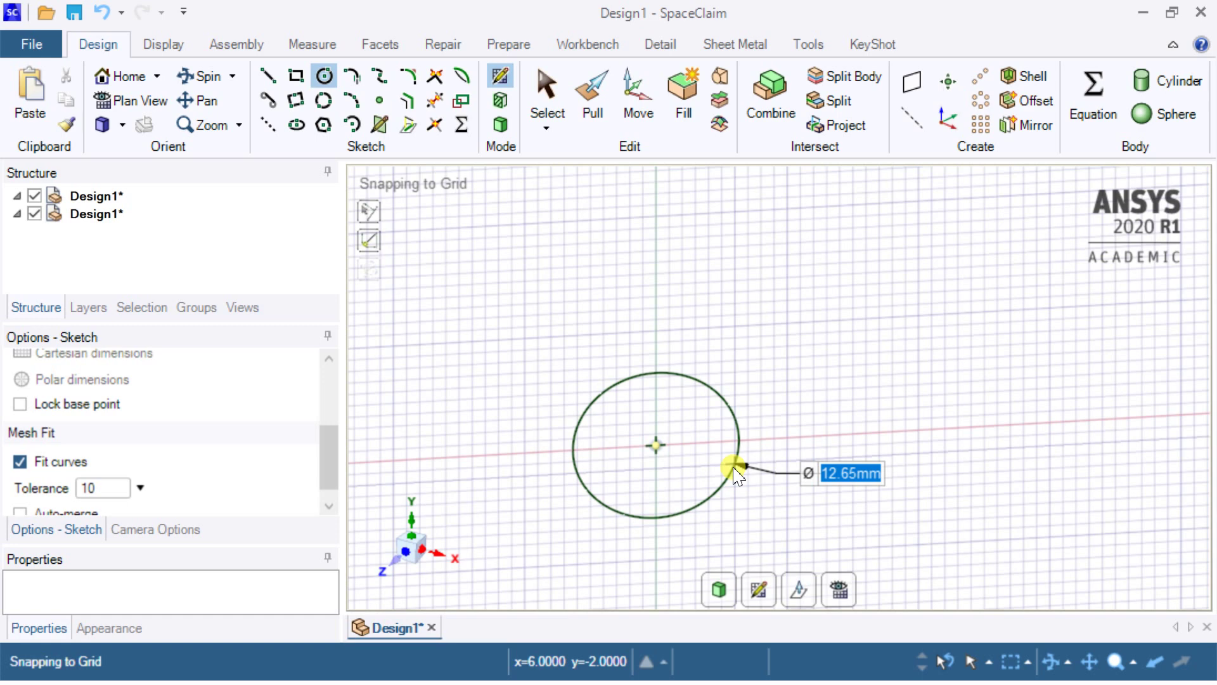
pyautogui.write('20')
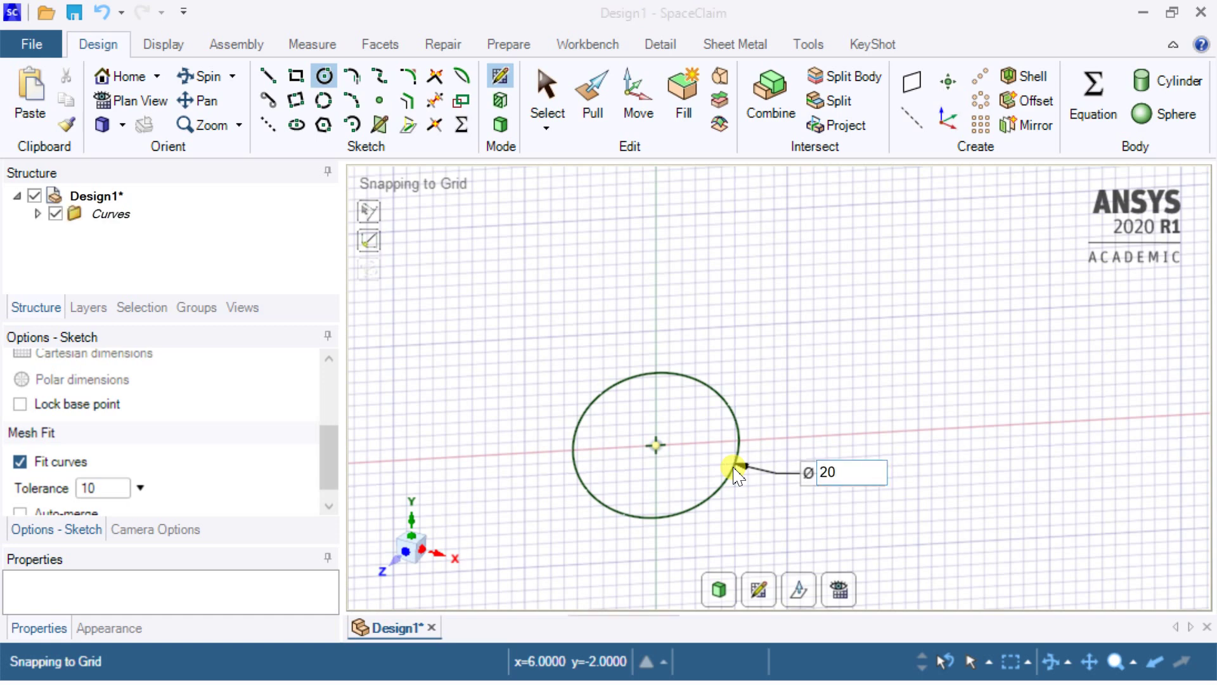
pyautogui.press('Return')
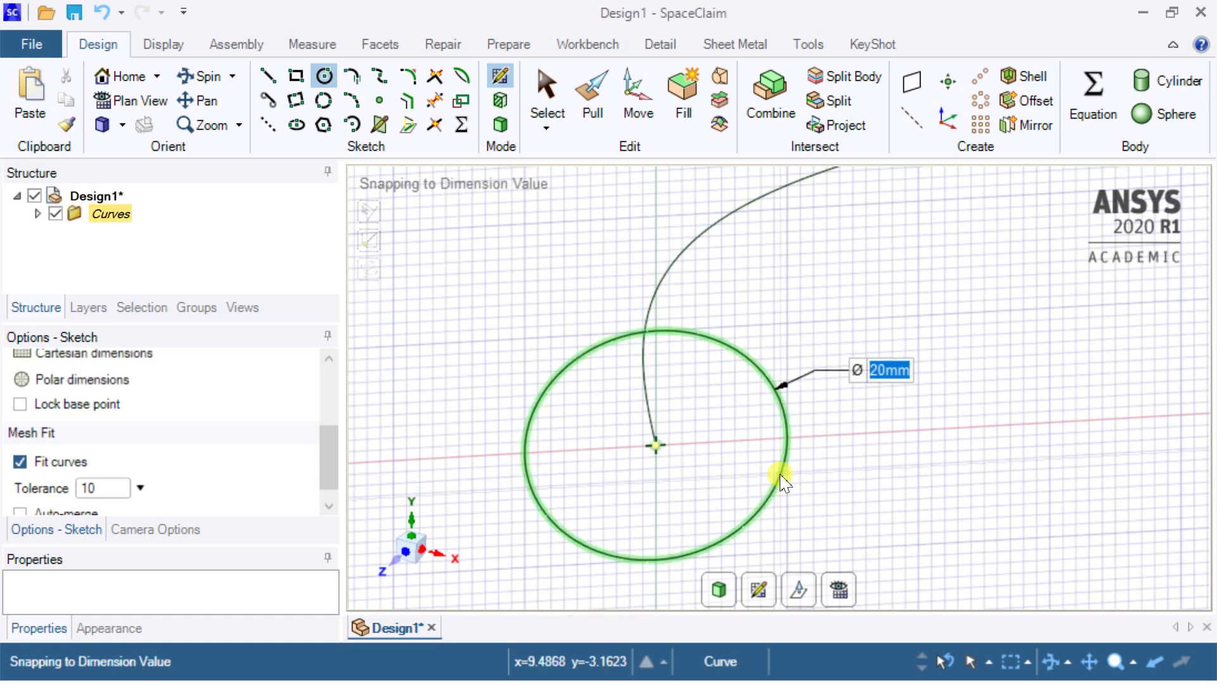
pyautogui.scroll(2, 919, 416)
pyautogui.scroll(-4, 913, 419)
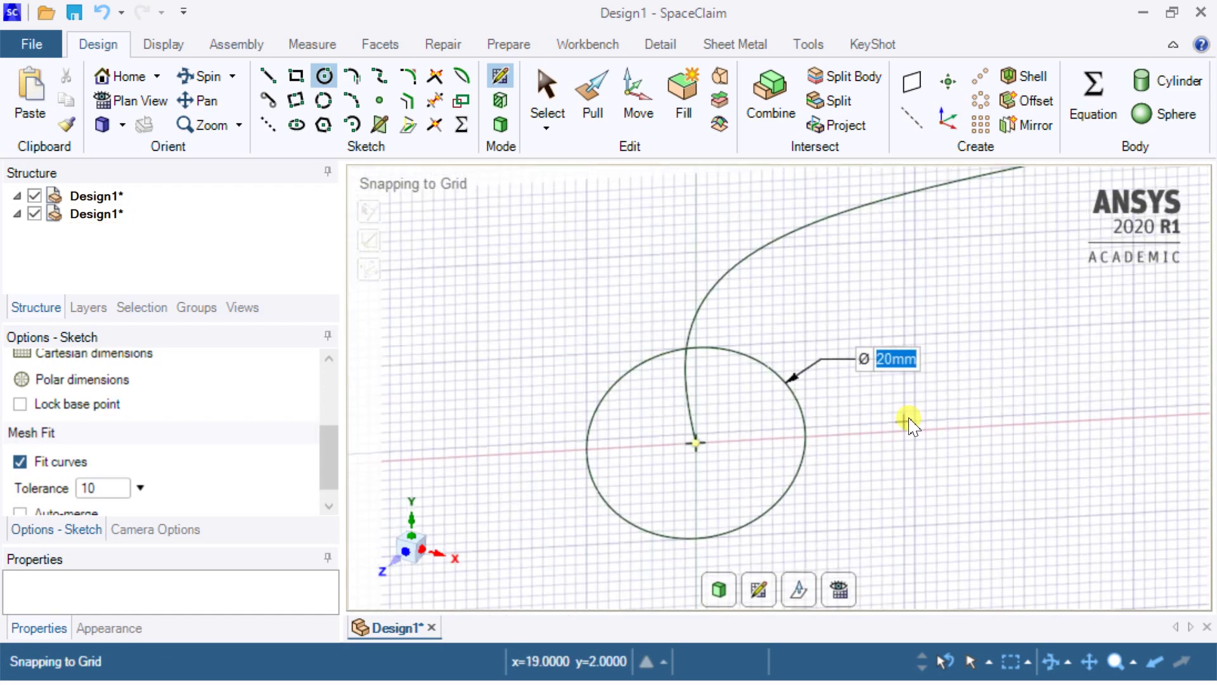
pyautogui.scroll(-2, 910, 421)
pyautogui.scroll(-2, 910, 422)
pyautogui.scroll(-2, 1046, 347)
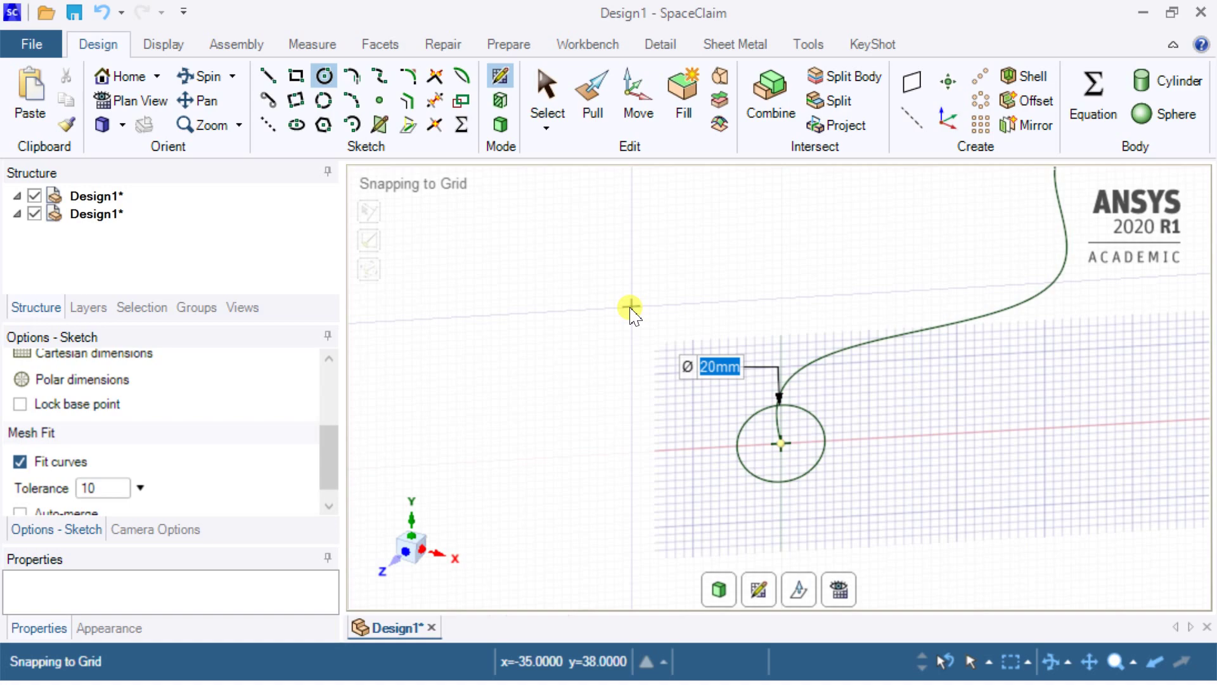
pyautogui.press('Escape')
pyautogui.press('Escape')
pyautogui.scroll(2, 709, 374)
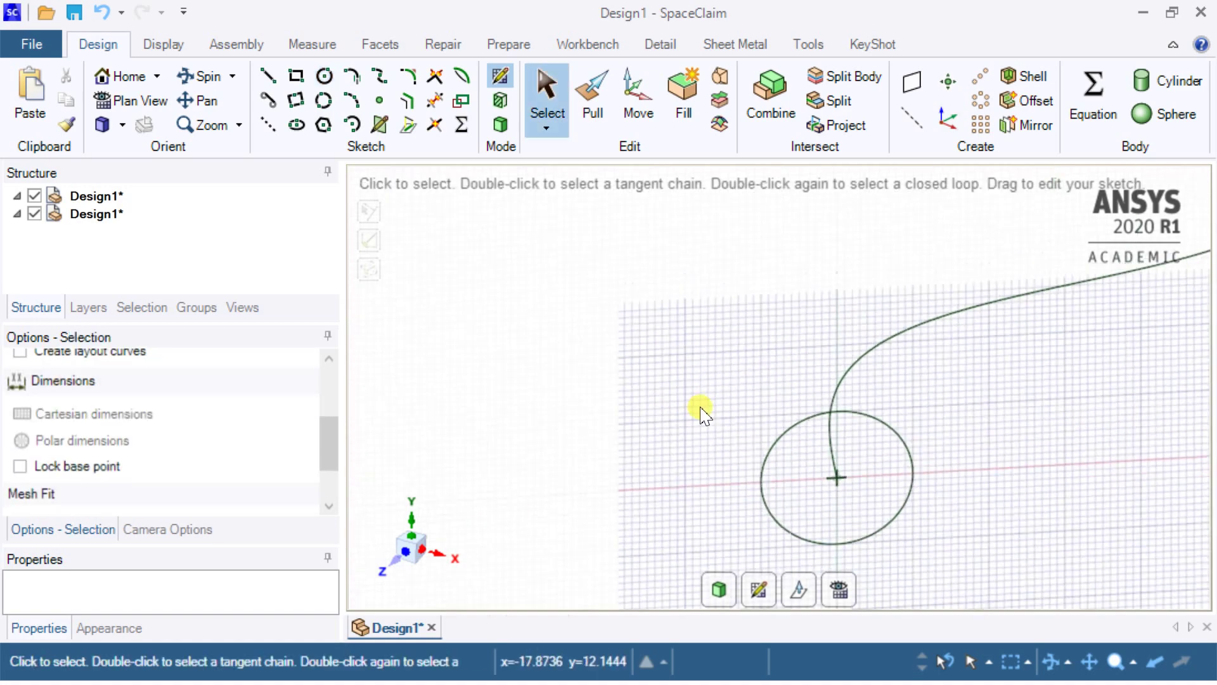
pyautogui.scroll(-5, 700, 411)
pyautogui.scroll(2, 818, 395)
pyautogui.scroll(2, 865, 319)
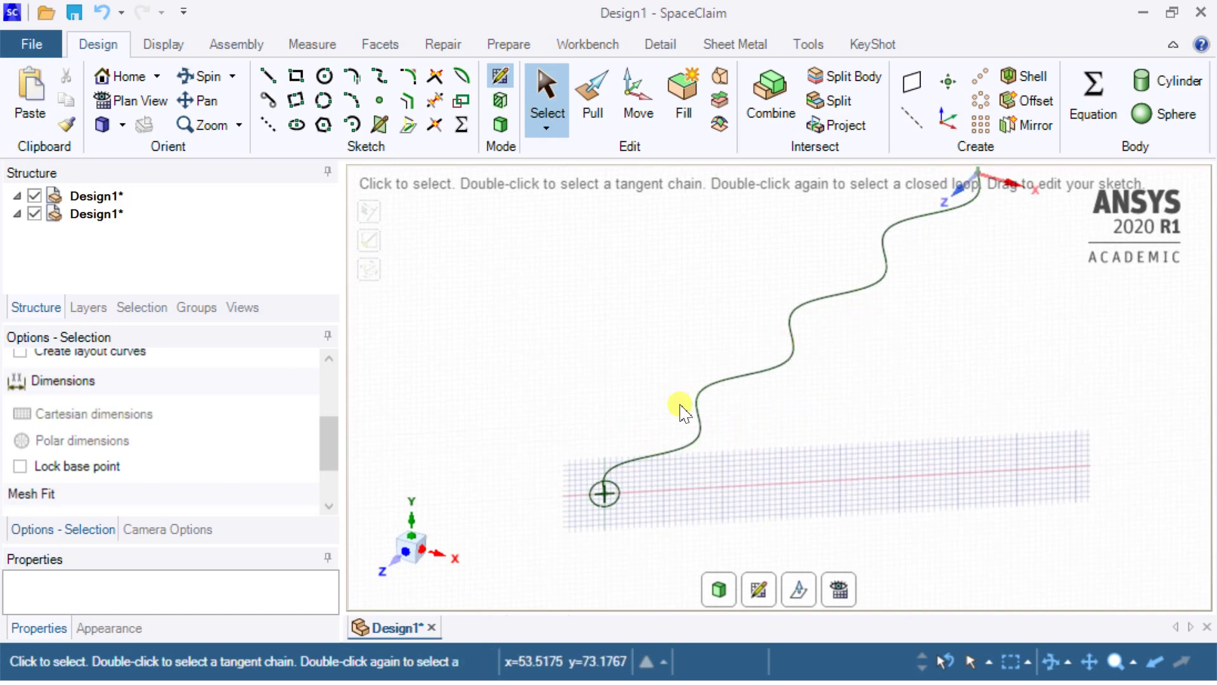
pyautogui.scroll(-3, 680, 447)
pyautogui.scroll(2, 784, 409)
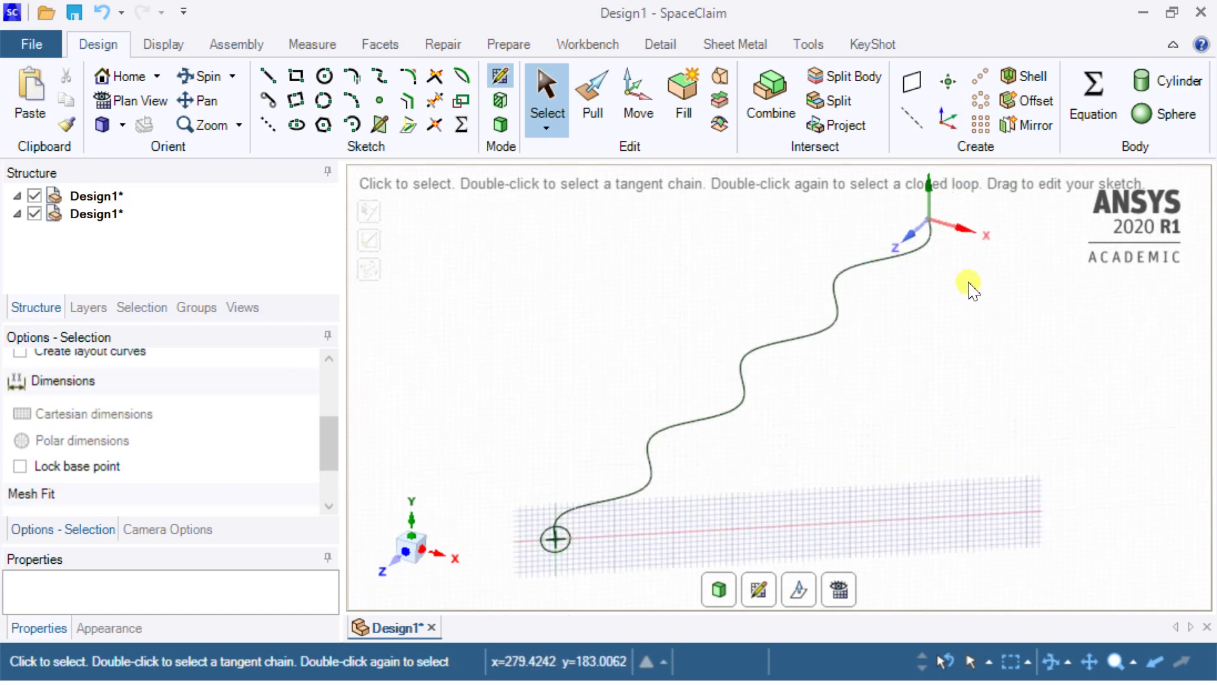
pyautogui.scroll(2, 533, 381)
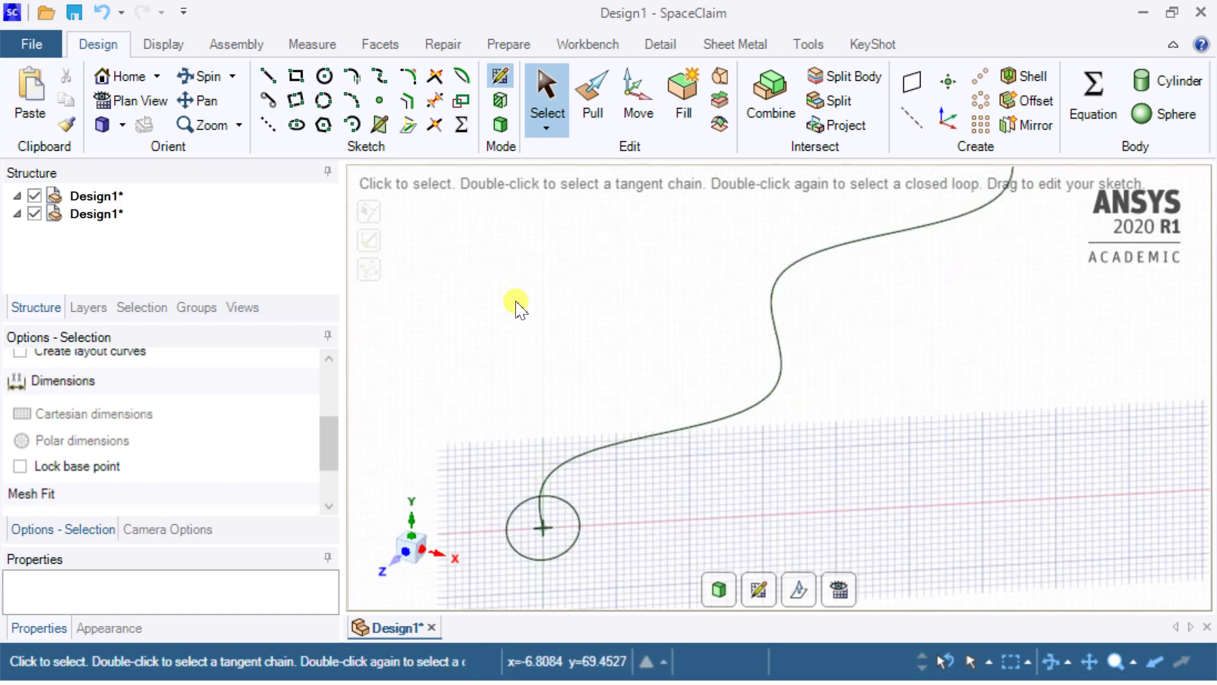
# Step: Select the Pull tool to turn the 20 mm circle into a flat surface
pyautogui.click(591, 92)
pyautogui.click(591, 93)
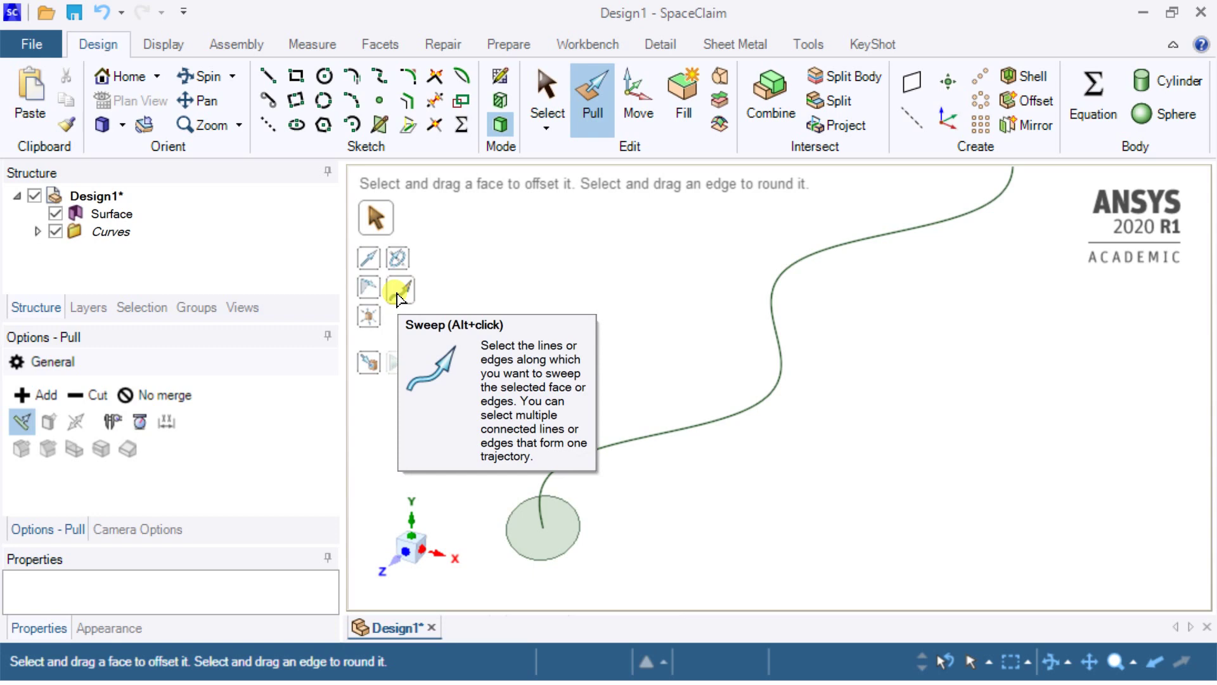
# Step: Sweep the circular face along the sine curve, using the curve as the trajectory
pyautogui.click(400, 295)
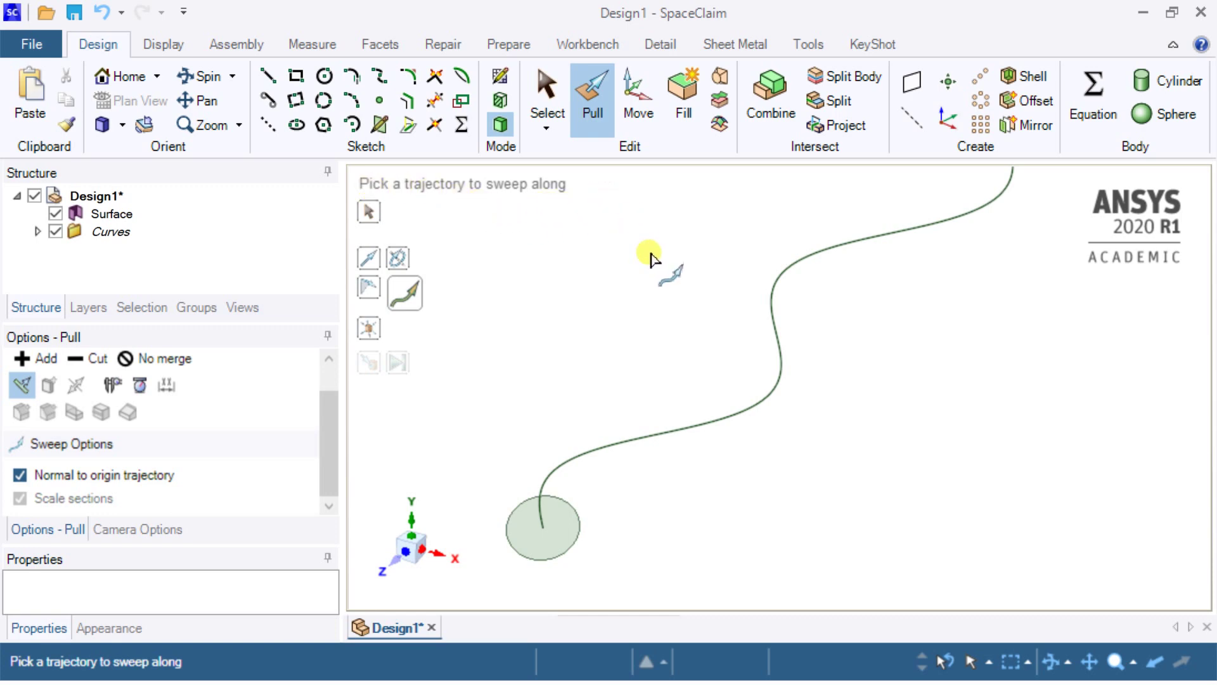
pyautogui.click(669, 435)
pyautogui.click(669, 439)
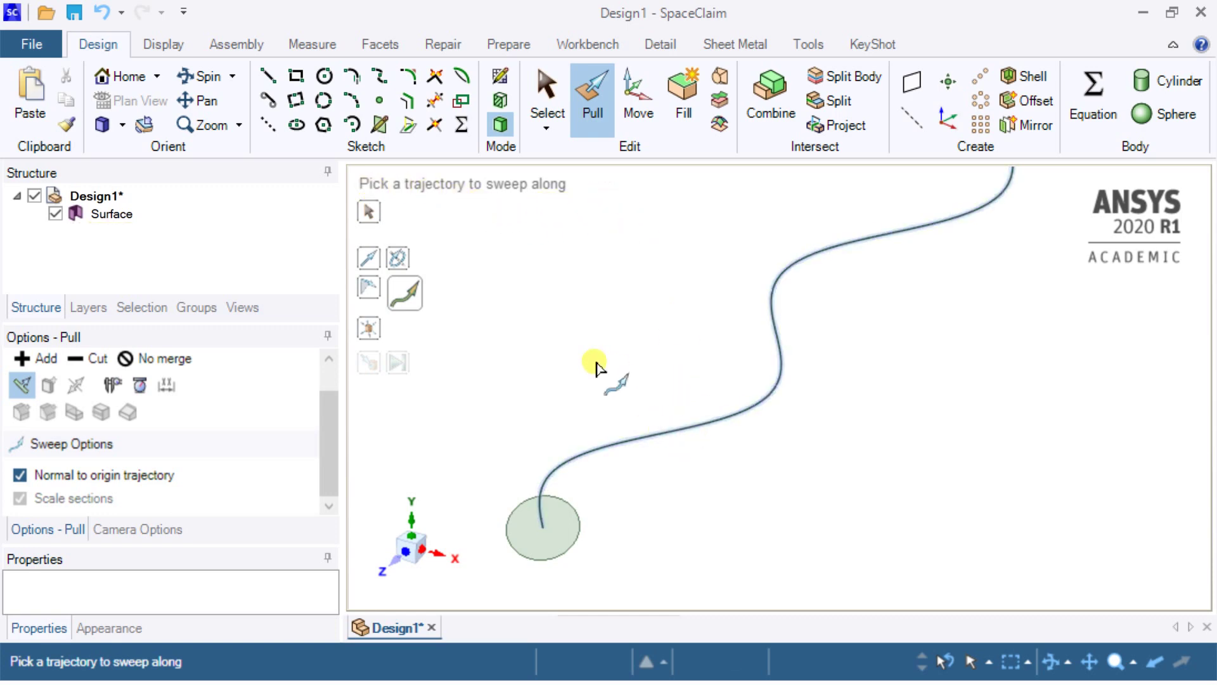
pyautogui.press('Escape')
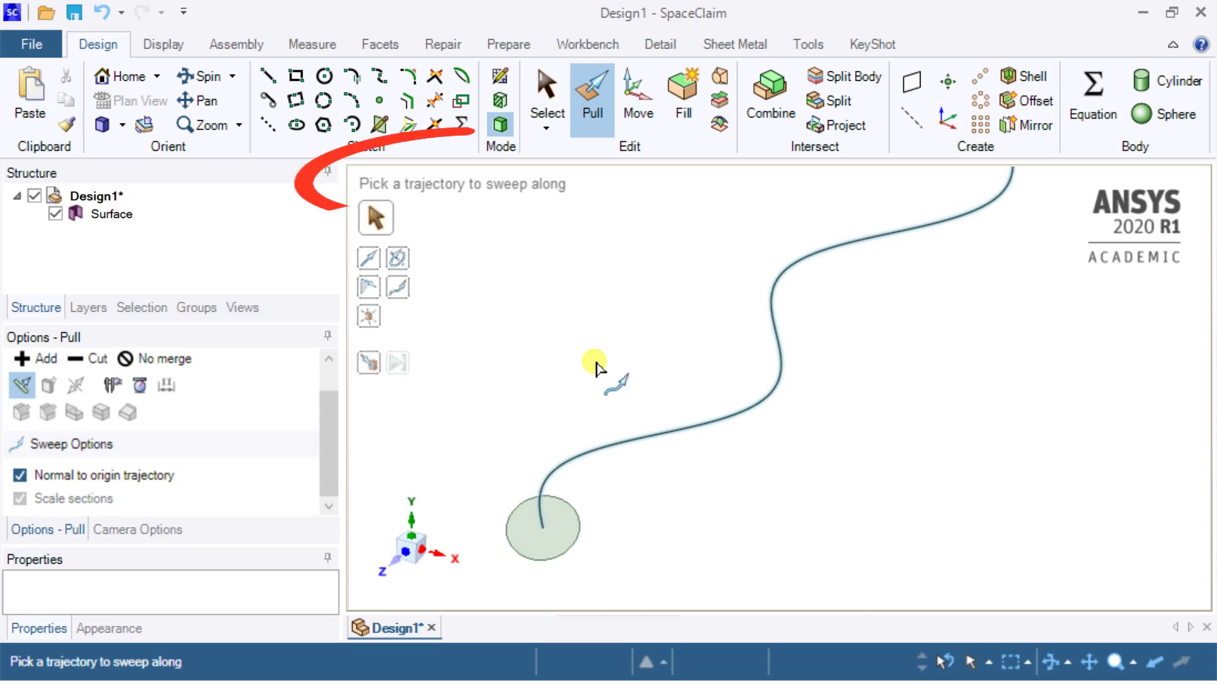
pyautogui.click(571, 324)
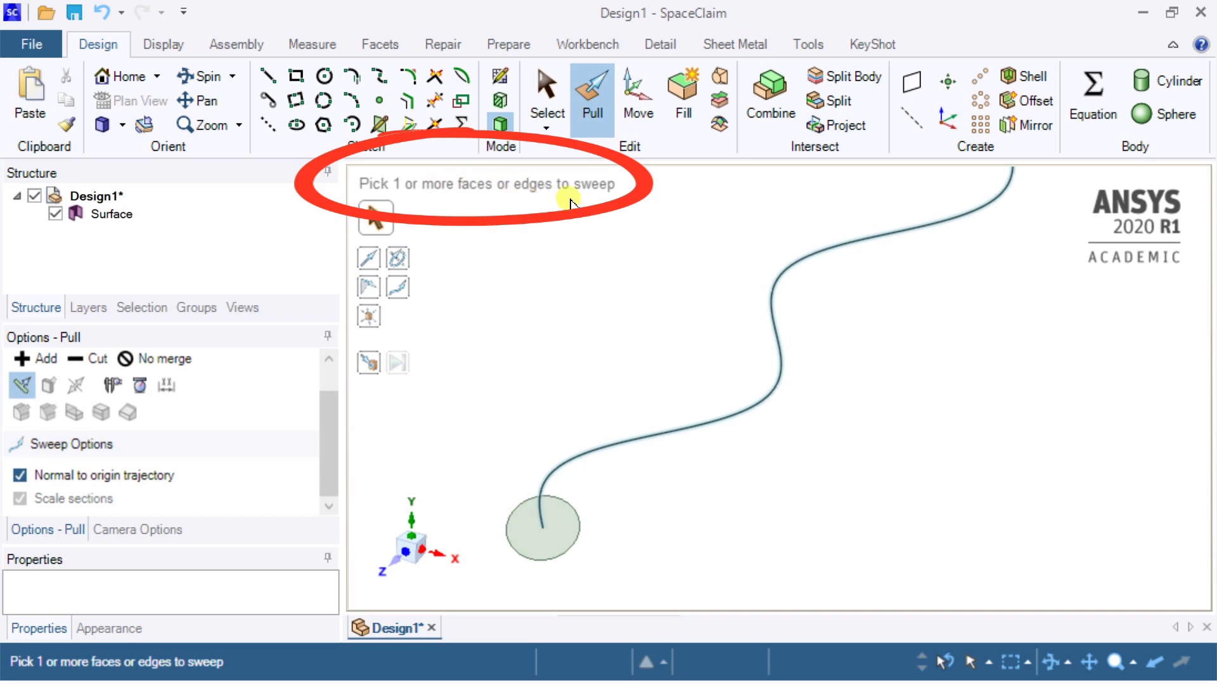
pyautogui.click(553, 528)
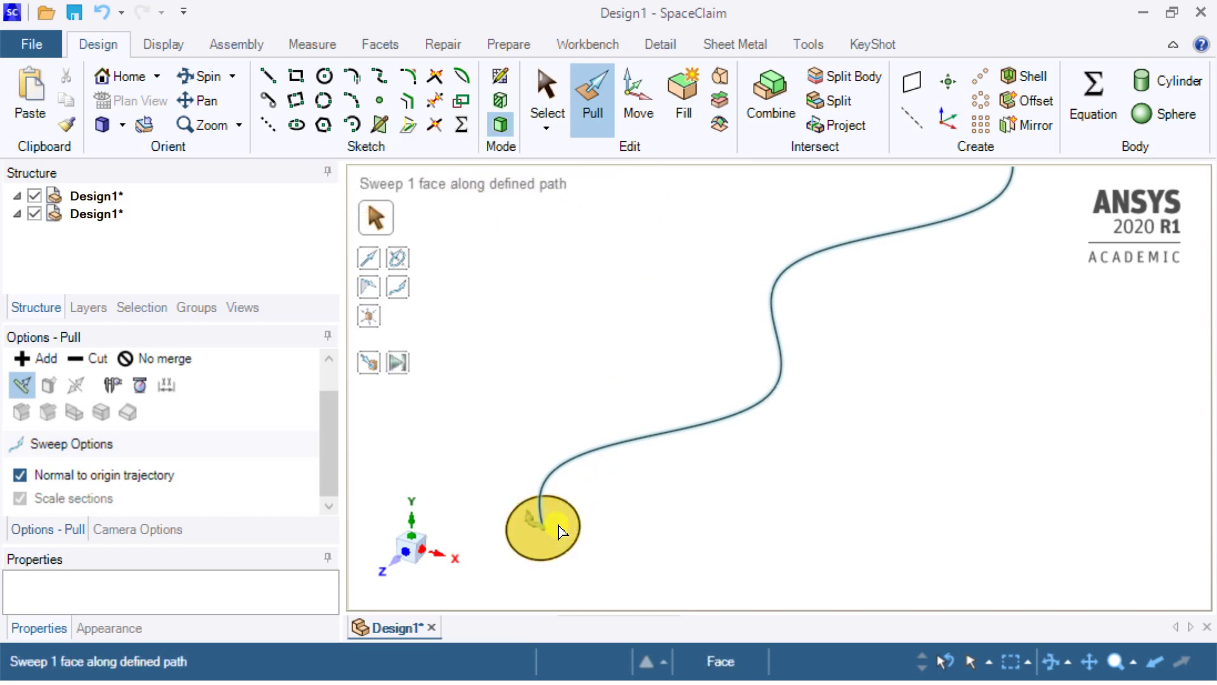
pyautogui.click(562, 530)
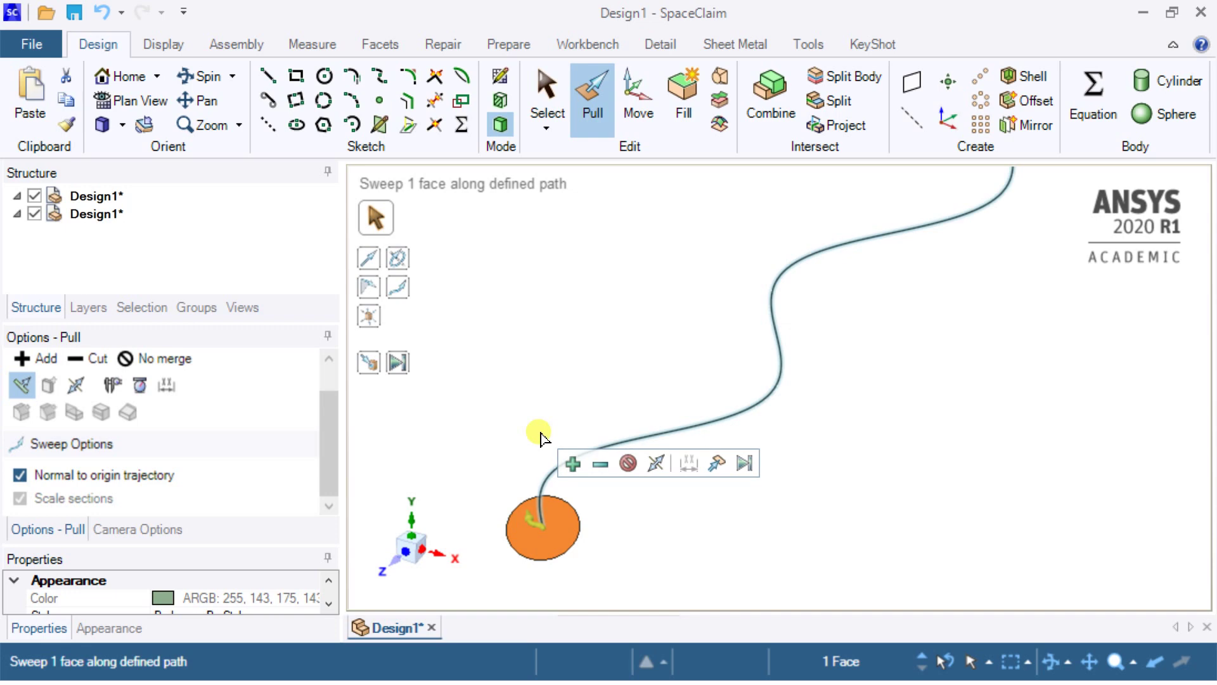
# Step: Drag the sweep to the path's end and finish the wavy tube, then clear the selection
pyautogui.moveTo(541, 436); pyautogui.dragTo(547, 428)
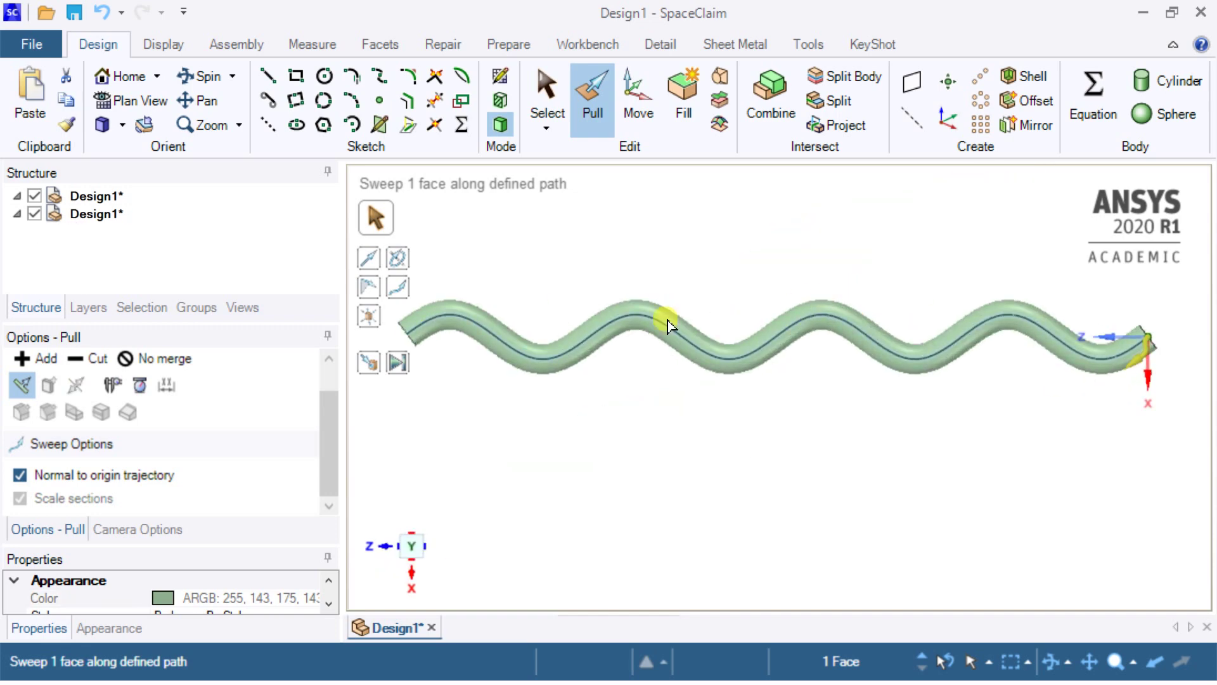
pyautogui.click(198, 100)
pyautogui.moveTo(295, 275); pyautogui.dragTo(343, 310)
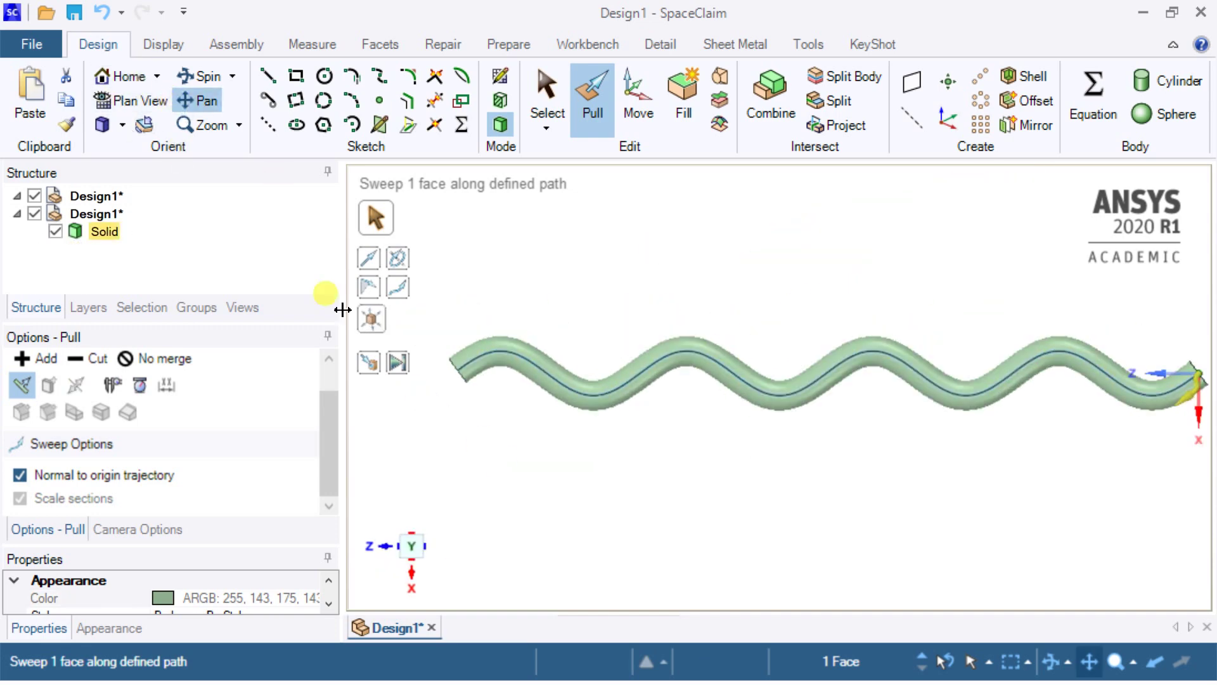
pyautogui.click(121, 77)
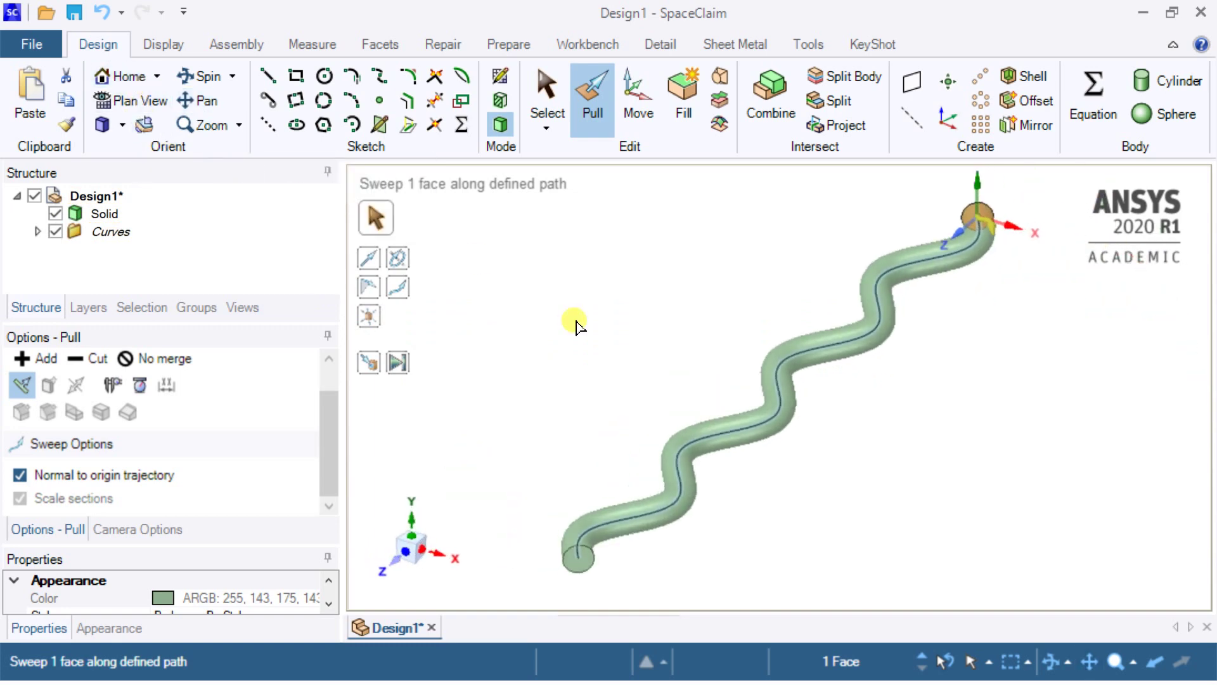
pyautogui.click(620, 390)
pyautogui.scroll(4, 586, 558)
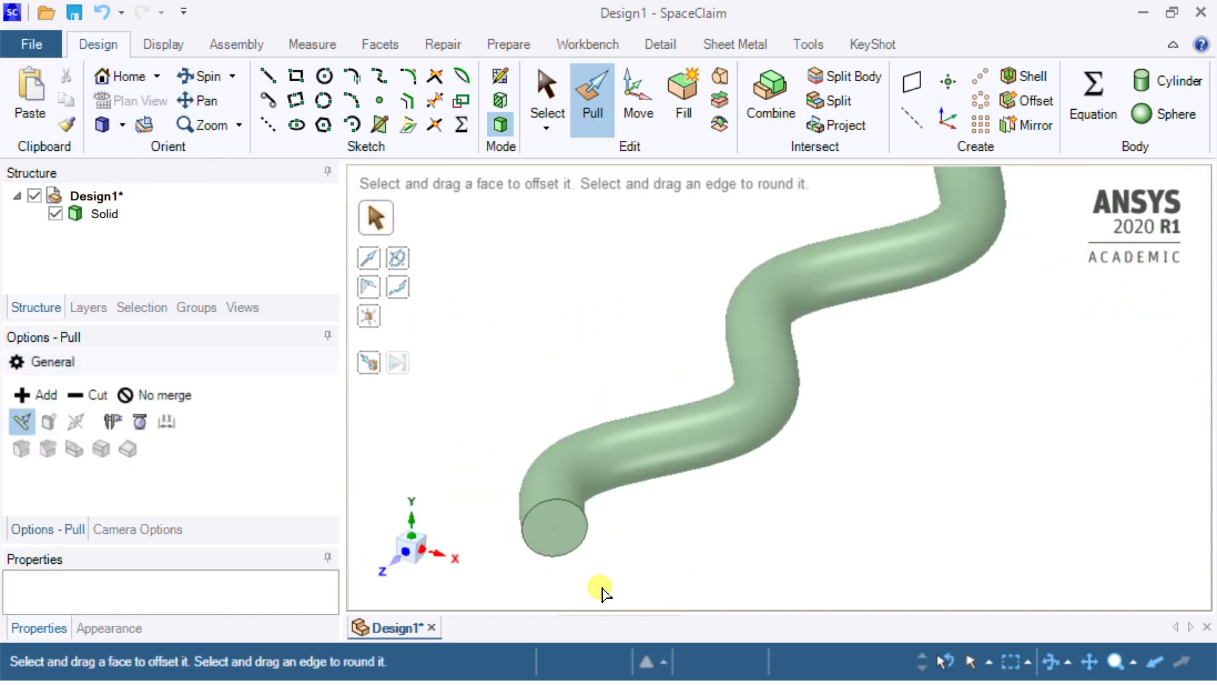
pyautogui.click(766, 421)
pyautogui.scroll(3, 767, 422)
pyautogui.scroll(-3, 767, 421)
pyautogui.scroll(-2, 767, 422)
pyautogui.press('Escape')
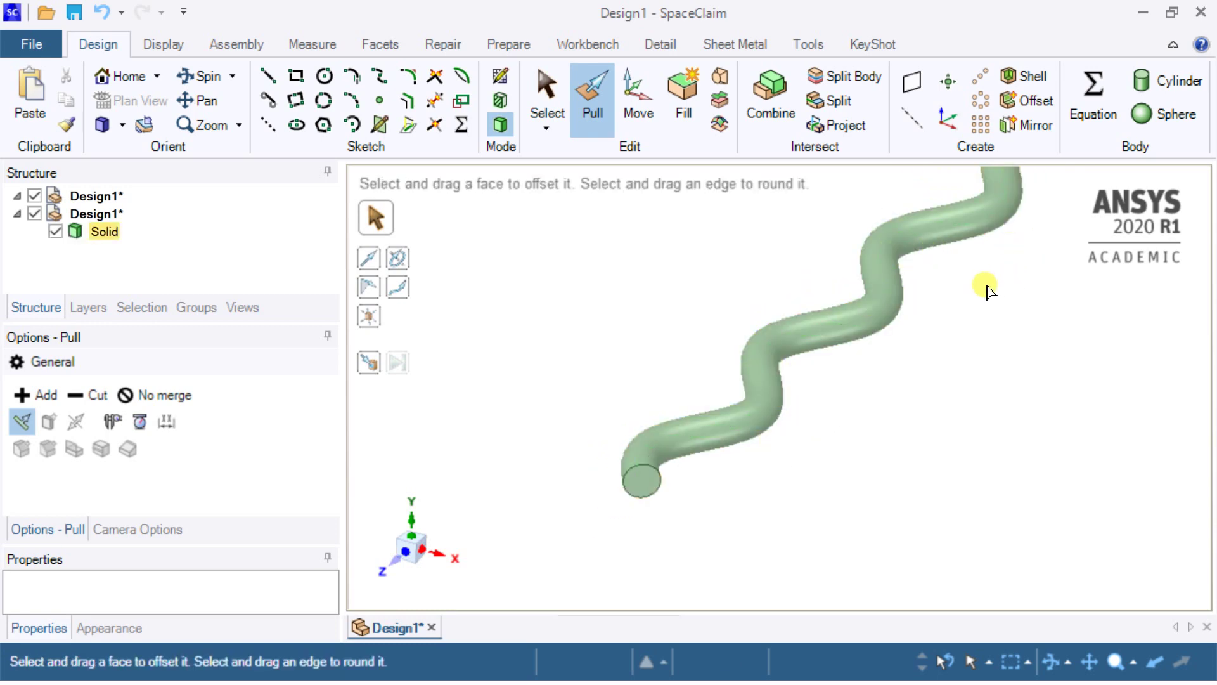
# Step: Close SpaceClaim, select Design1 in the unsaved-items prompt, and answer Yes to save
pyautogui.click(1202, 14)
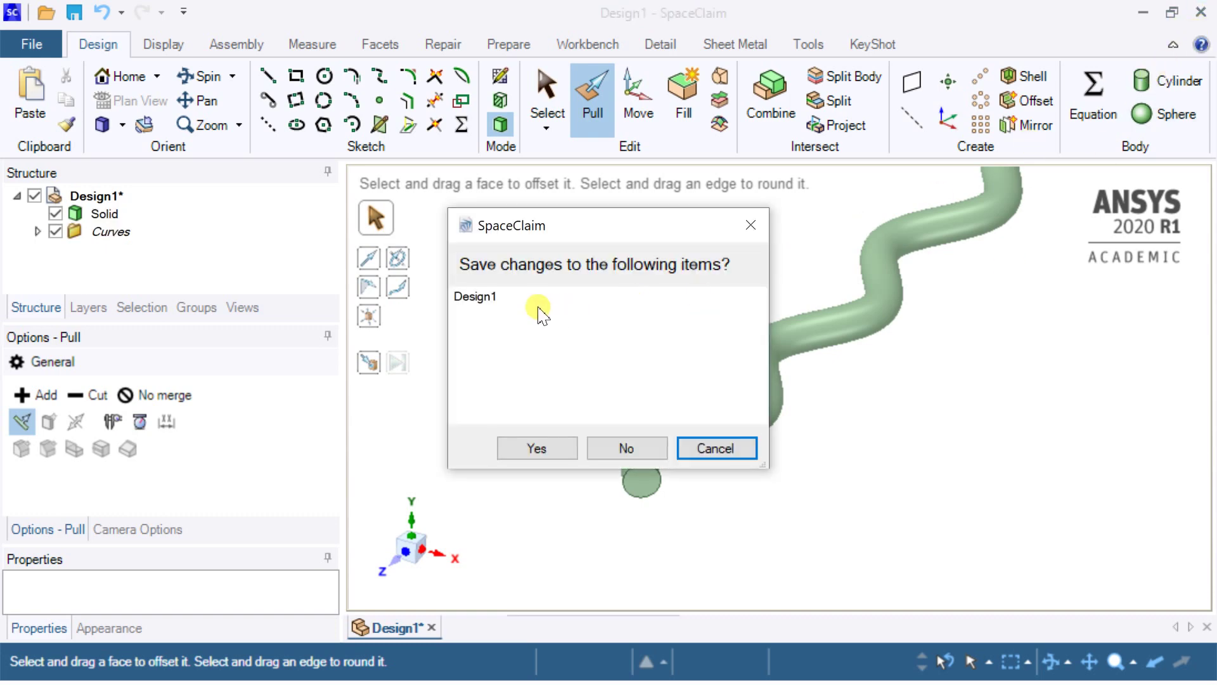
pyautogui.click(477, 298)
pyautogui.click(522, 444)
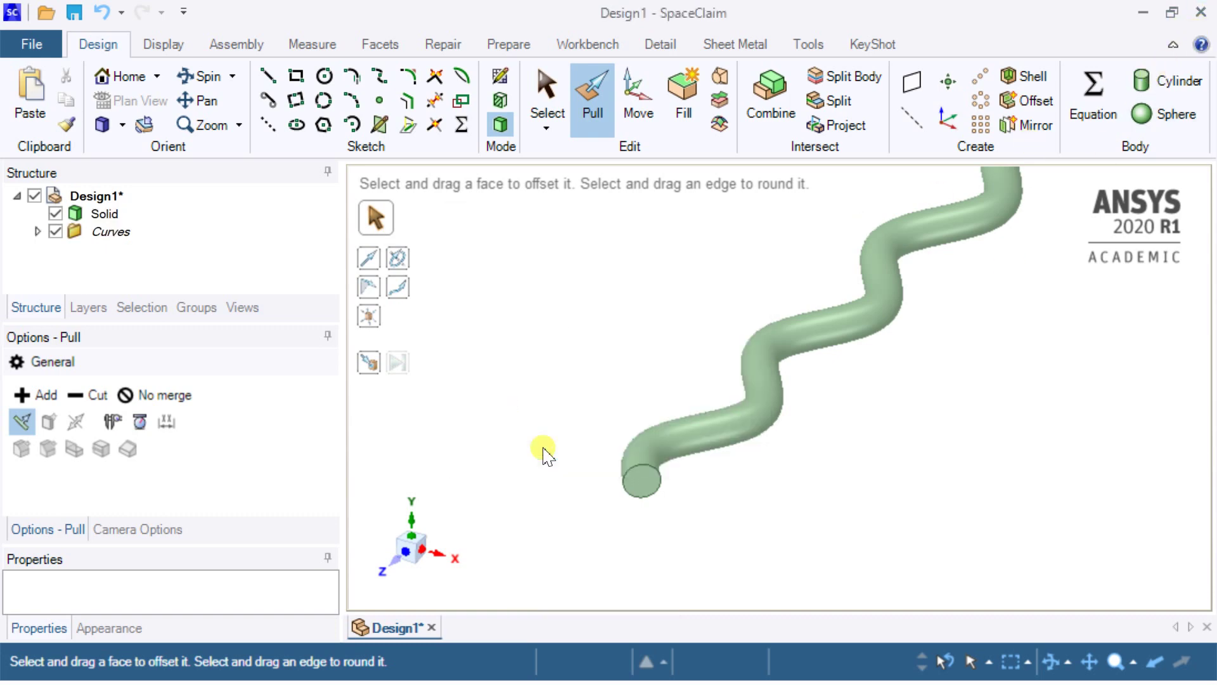